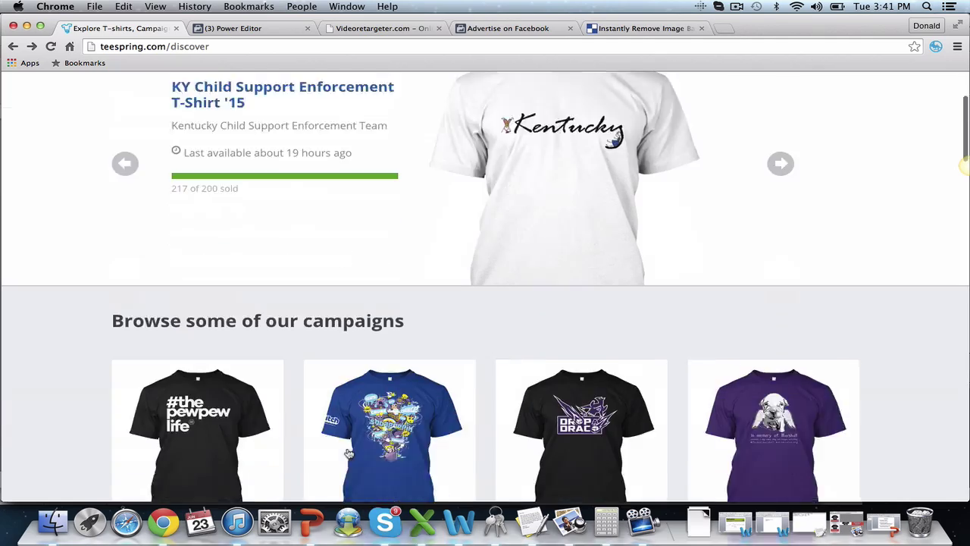
- Browse the Teespring campaigns and open the "This is the USA" shirt page
scroll(349, 454, "down", 2)
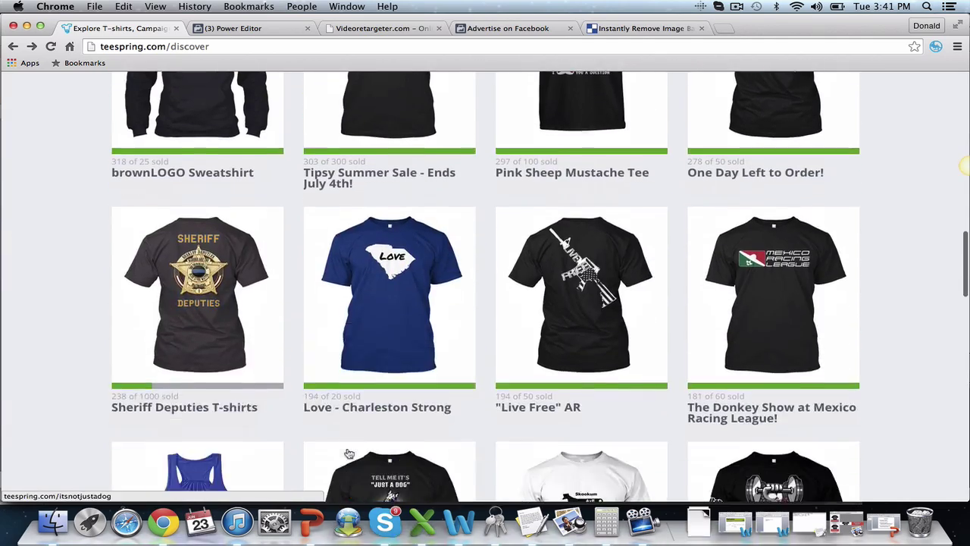
scroll(349, 453, "up", 3)
scroll(348, 454, "down", 10)
scroll(349, 453, "down", 8)
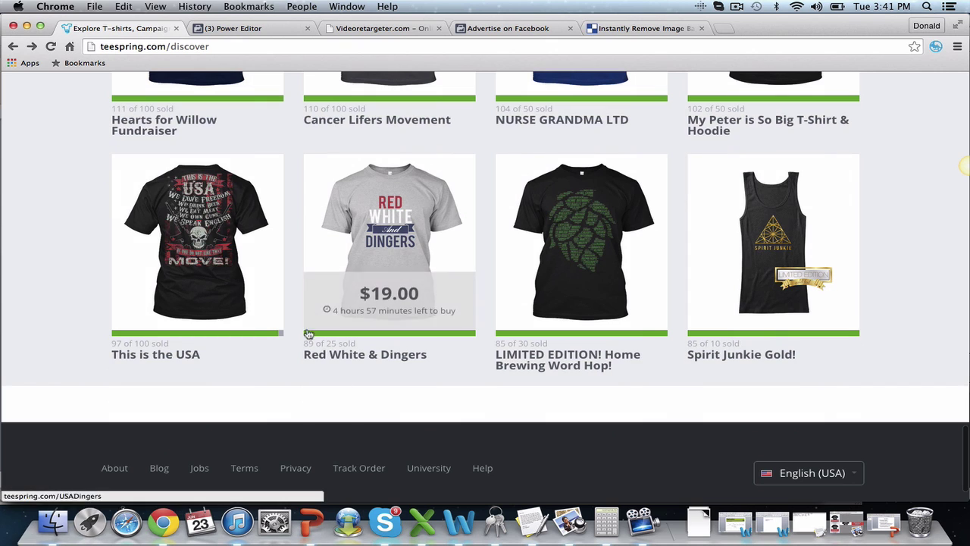
left_click(222, 246)
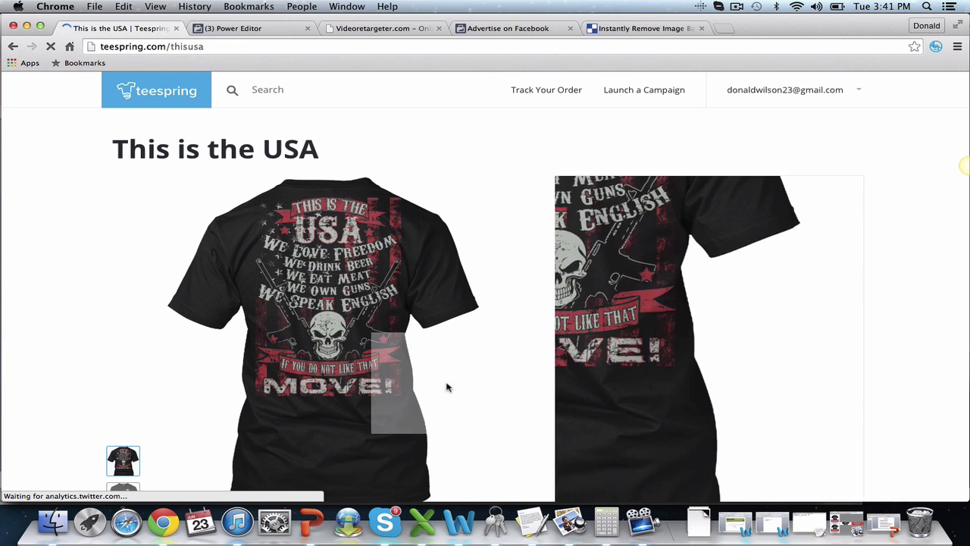
- Preview the "This is the USA" design on the Gildan 8oz Heavy Blend Hoodie style
left_click(643, 253)
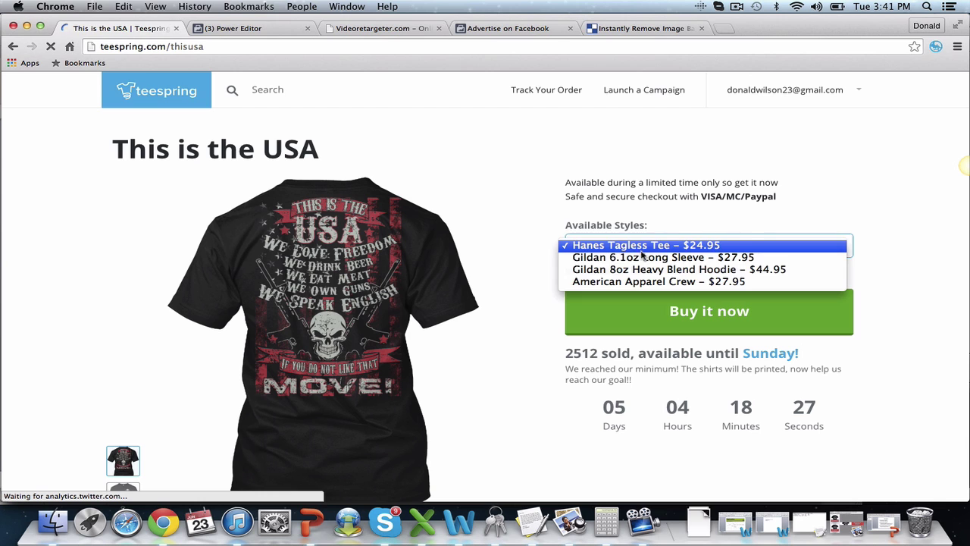
left_click(640, 269)
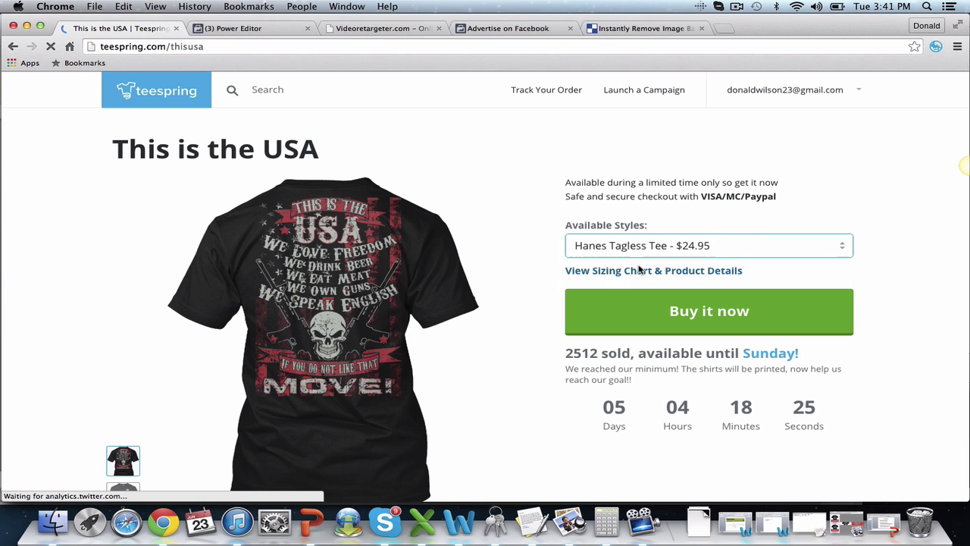
left_click(637, 244)
left_click(632, 221)
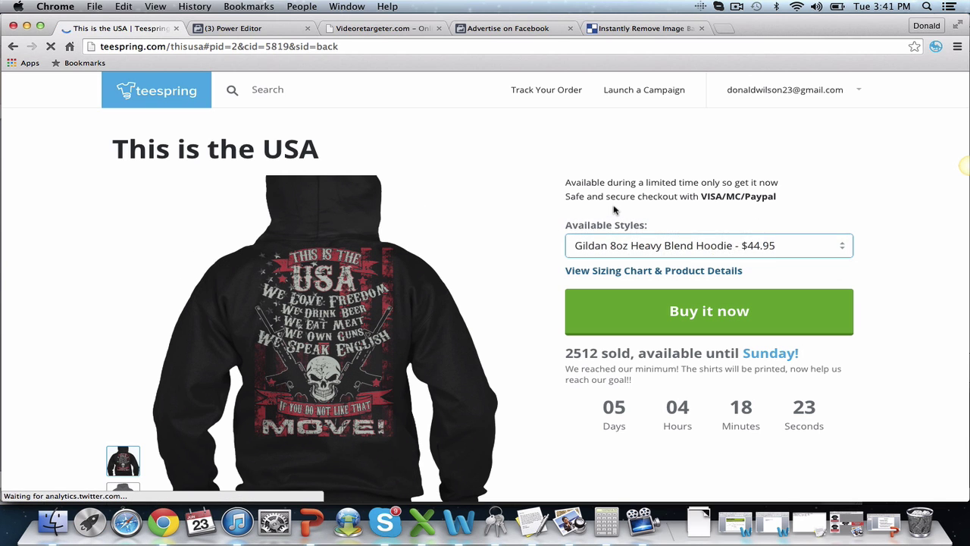
- Return to the Hanes Tagless Tee and view its front and back images
scroll(141, 424, "down", 1)
left_click(126, 445)
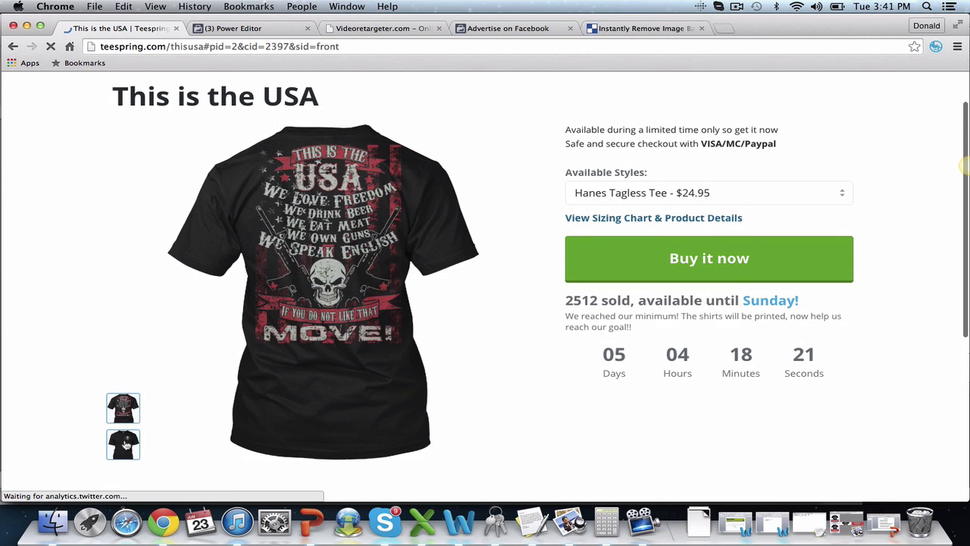
left_click(121, 409)
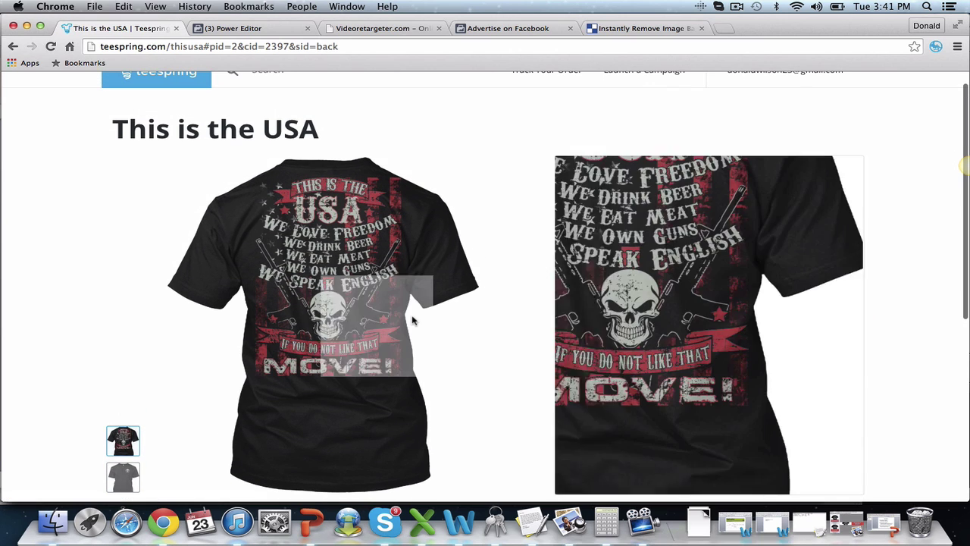
scroll(667, 164, "up", 1)
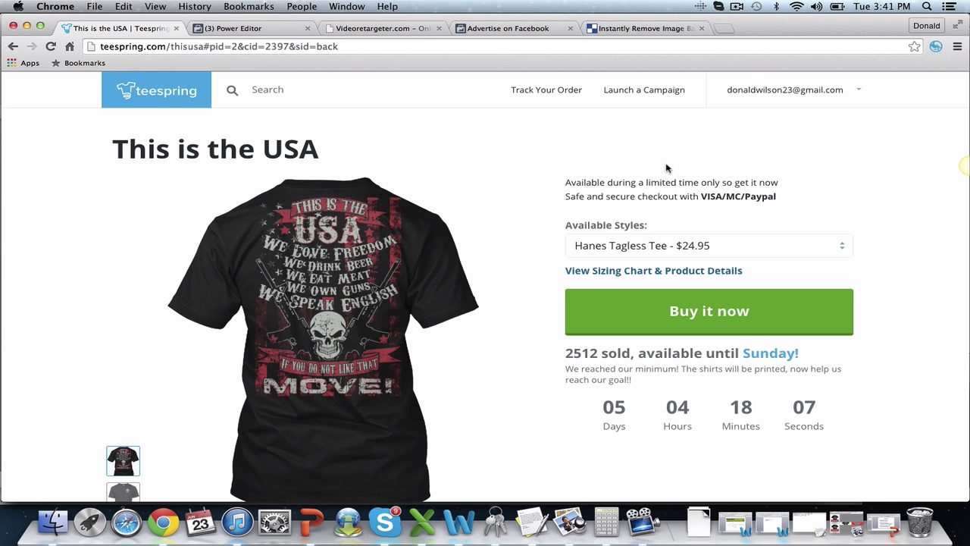
scroll(667, 168, "down", 3)
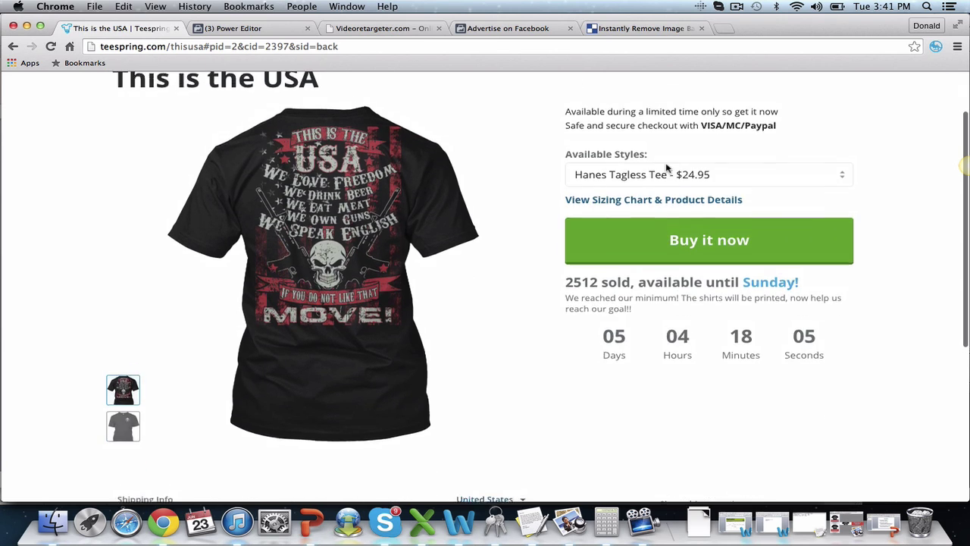
scroll(667, 168, "up", 1)
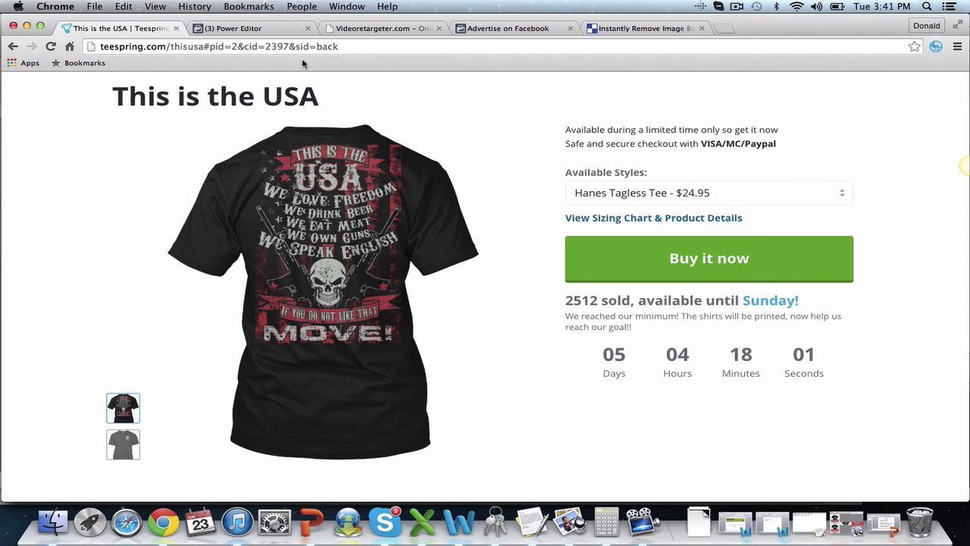
- Switch to Facebook Power Editor and open the Audiences section
left_click(244, 32)
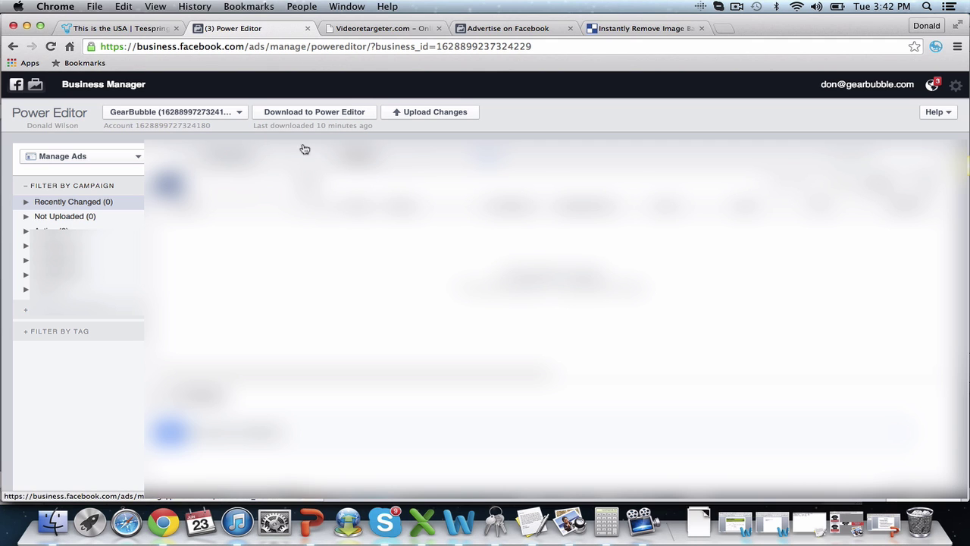
left_click(99, 156)
left_click(90, 197)
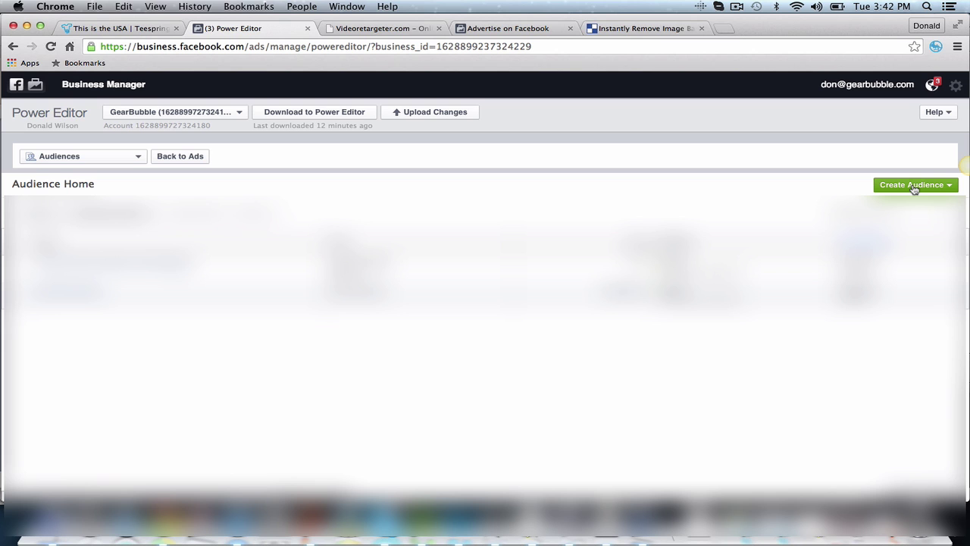
- Return to the Teespring shirt page, capture the tee's back image with Jing, and save it as 1 in the Teespring Demo folder
left_click(106, 28)
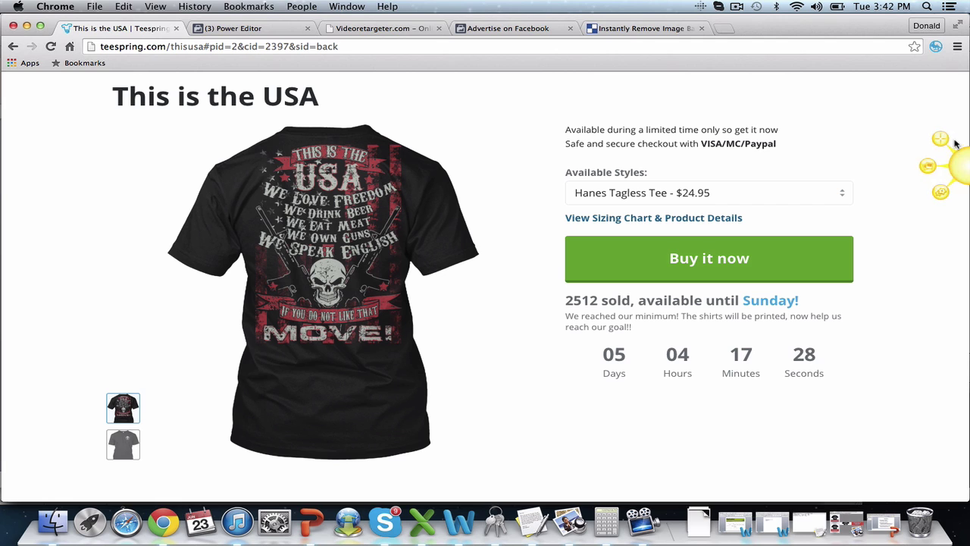
left_click(939, 152)
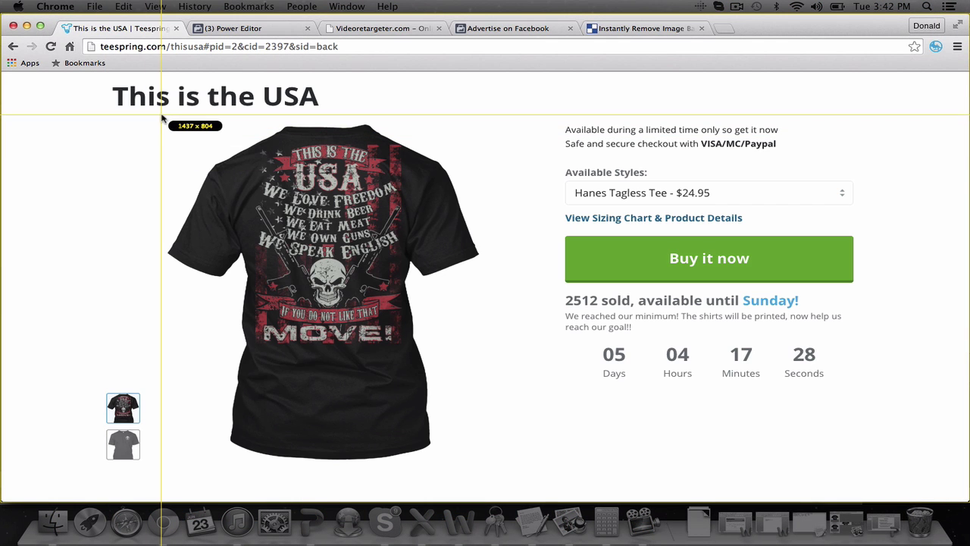
left_click_drag(161, 117, 492, 465)
left_click(177, 478)
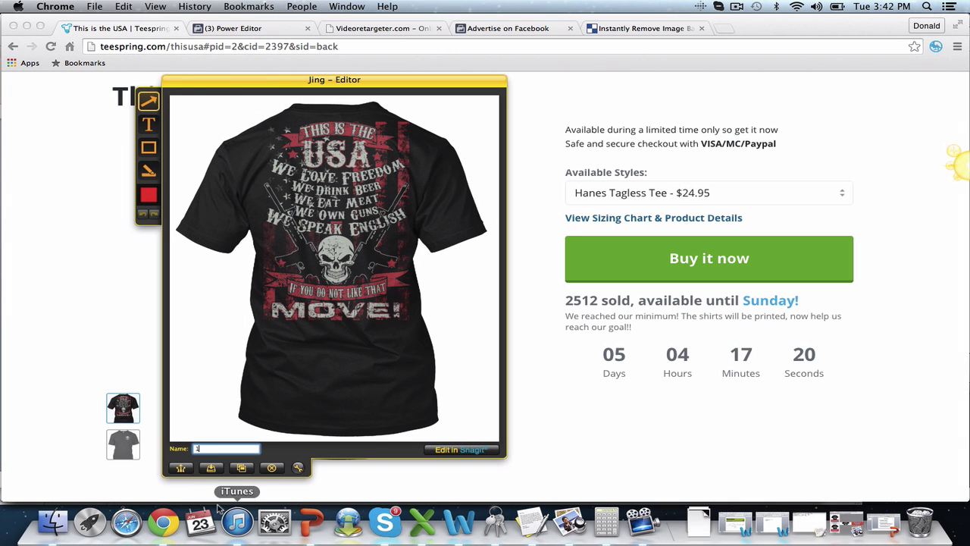
left_click(211, 469)
left_click(684, 324)
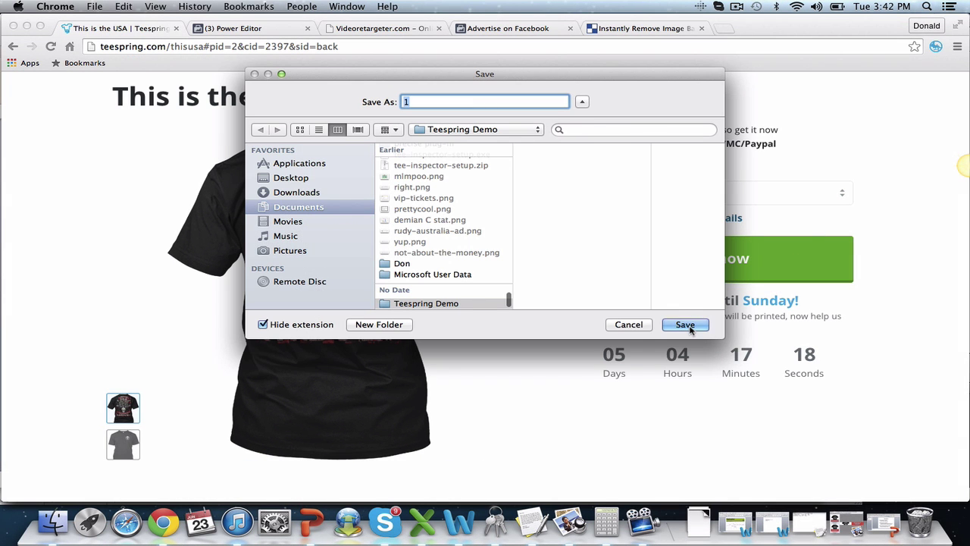
left_click(856, 222)
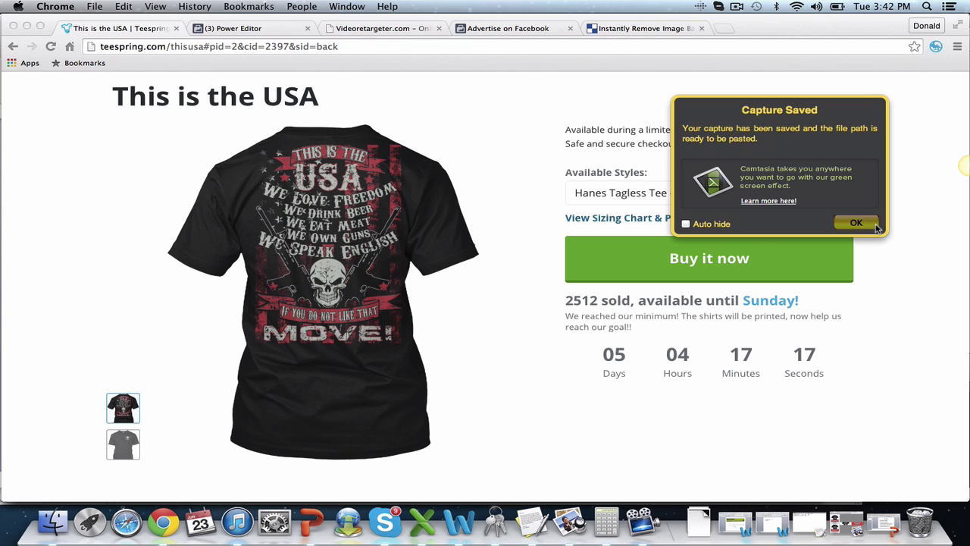
- Show the tee's front view, capture an area of about 461 x 568, and save it as 2 in the Teespring Demo folder
left_click(125, 454)
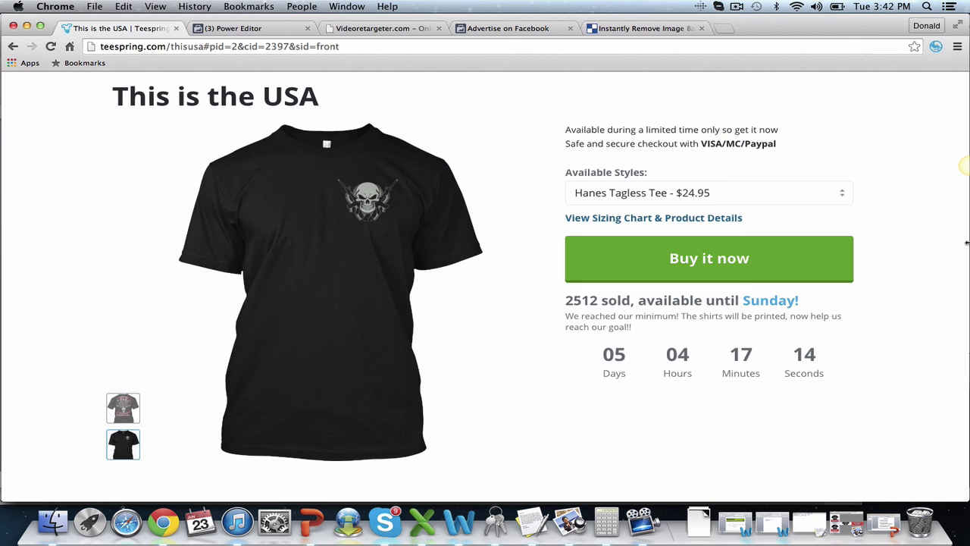
left_click(938, 134)
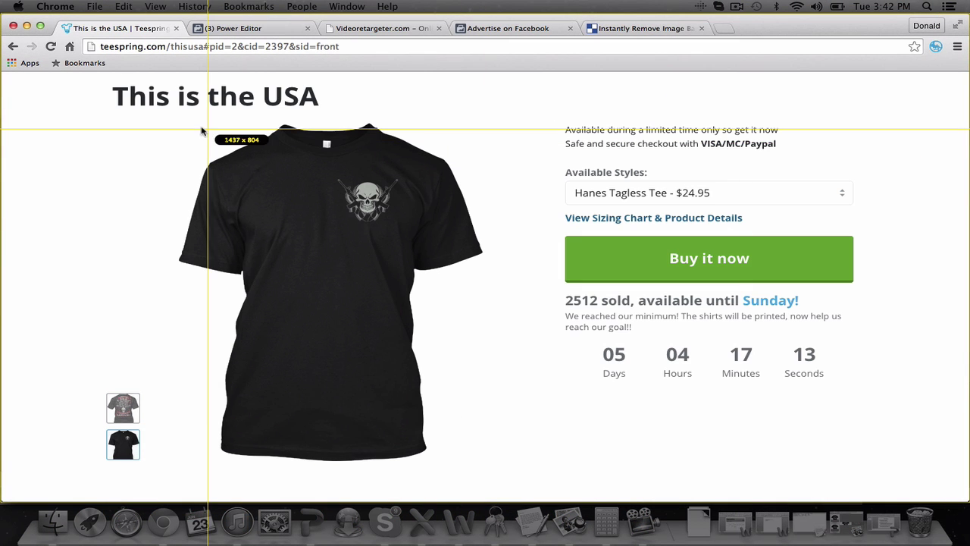
left_click_drag(173, 120, 485, 465)
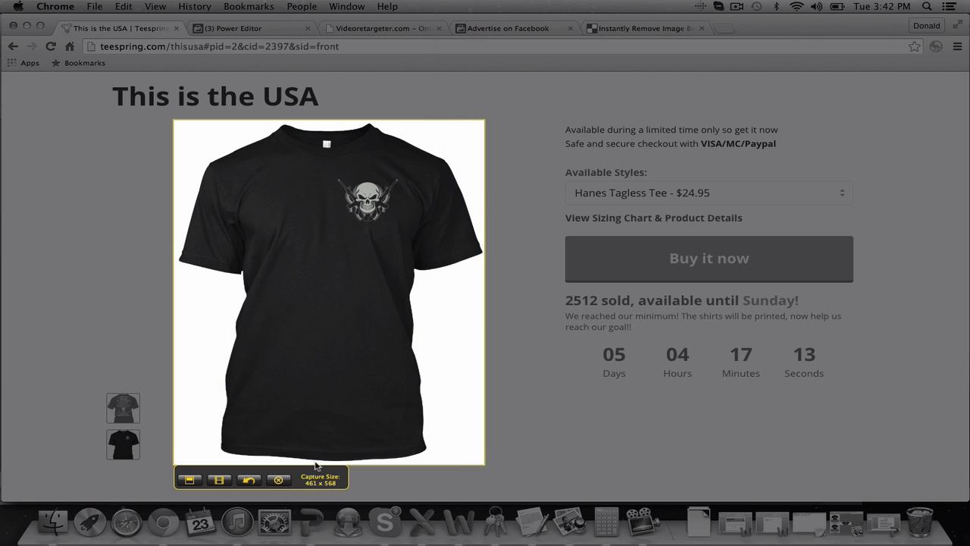
left_click(196, 473)
left_click(224, 467)
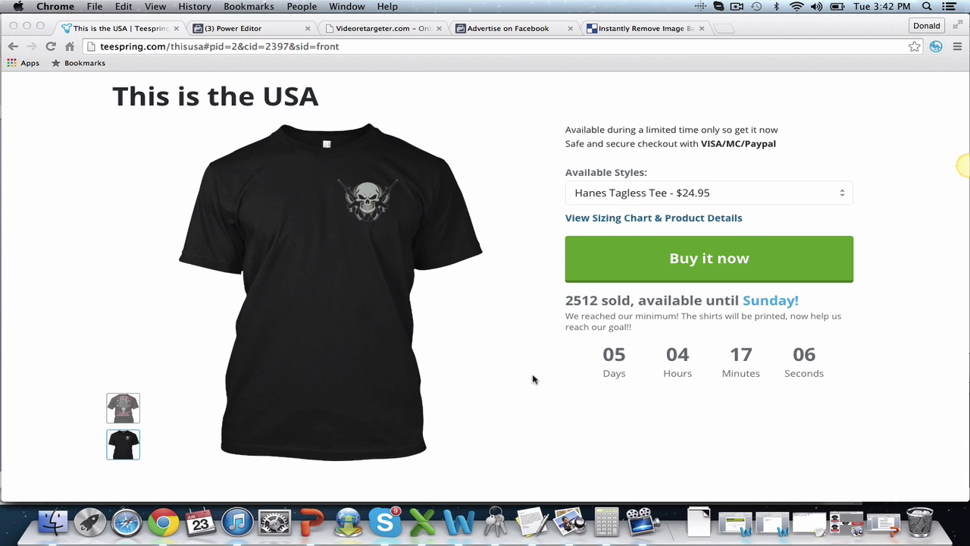
left_click(686, 324)
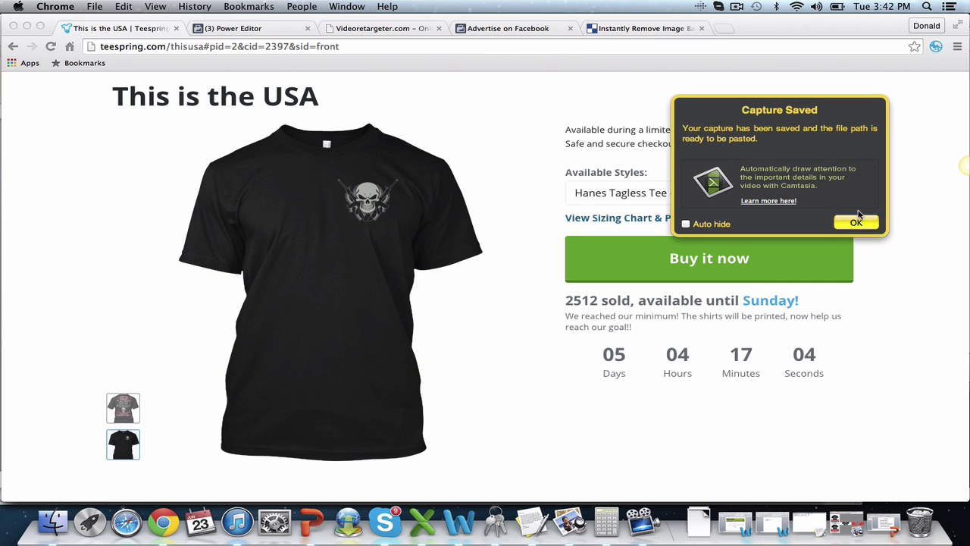
left_click(857, 221)
- Switch the product style to the Gildan 8oz Heavy Blend Hoodie
left_click(674, 194)
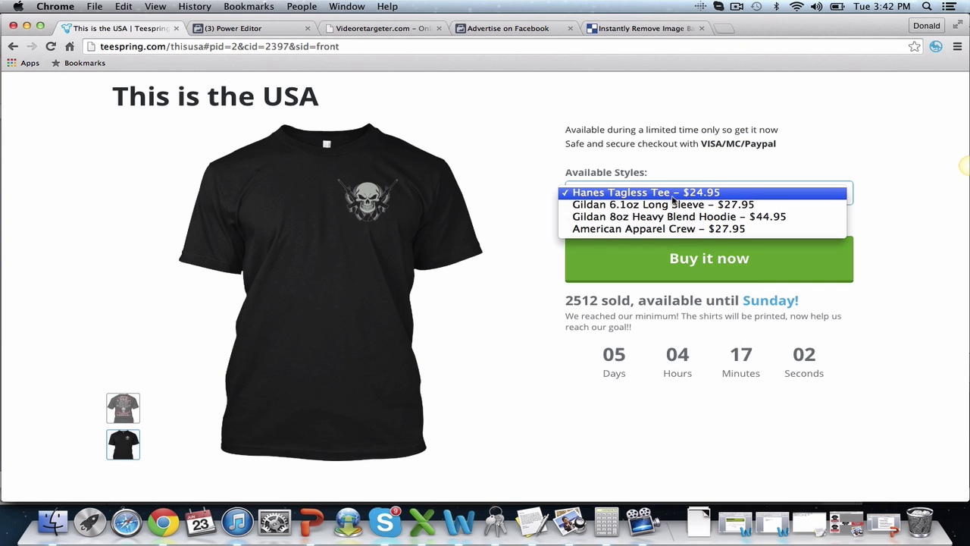
left_click(675, 205)
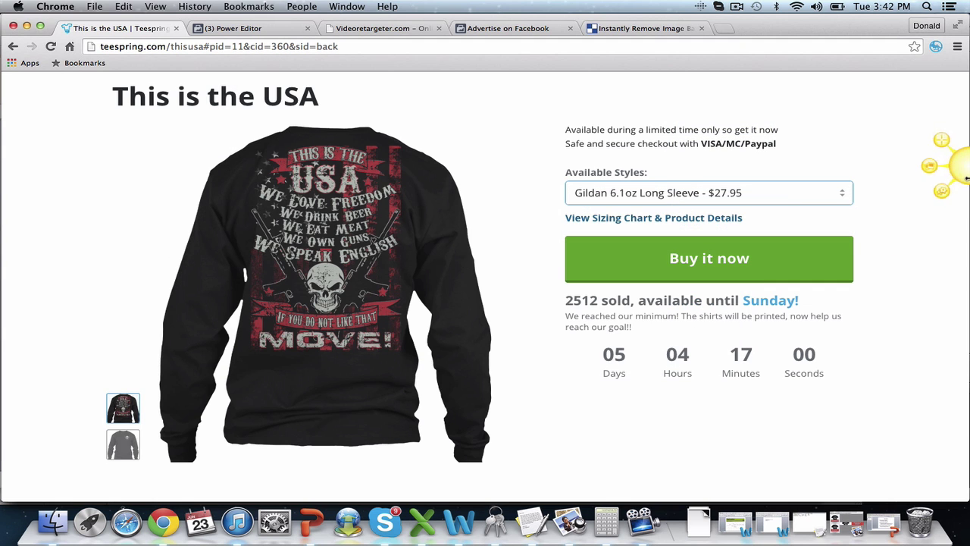
left_click(801, 196)
left_click(949, 166)
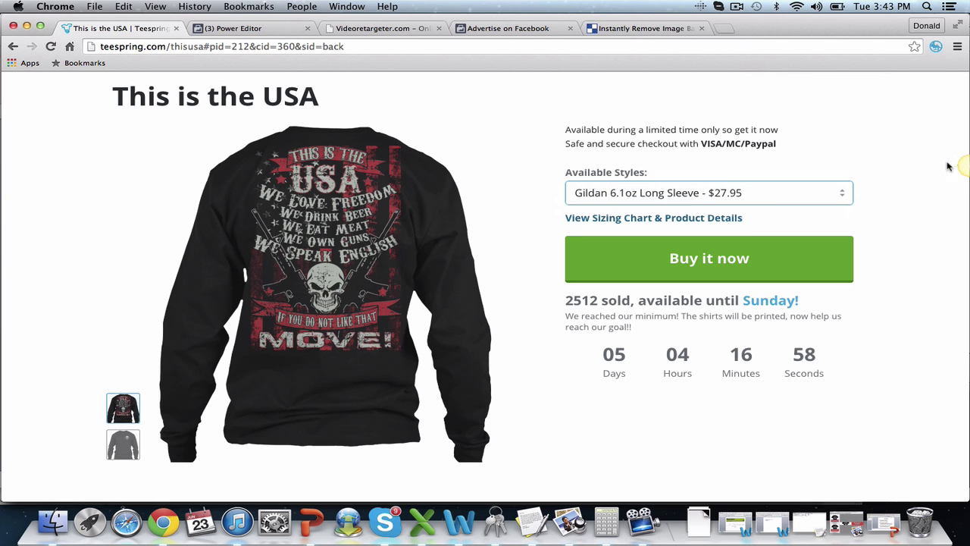
- Capture the hoodie's back image at about 524 x 570 and save it as 3 in the Teespring Demo folder
left_click(928, 134)
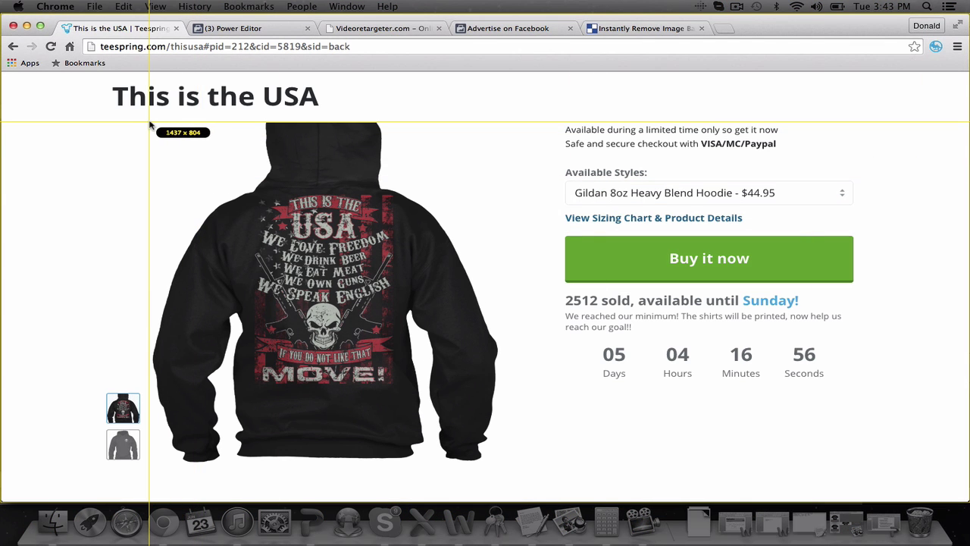
left_click_drag(149, 122, 502, 468)
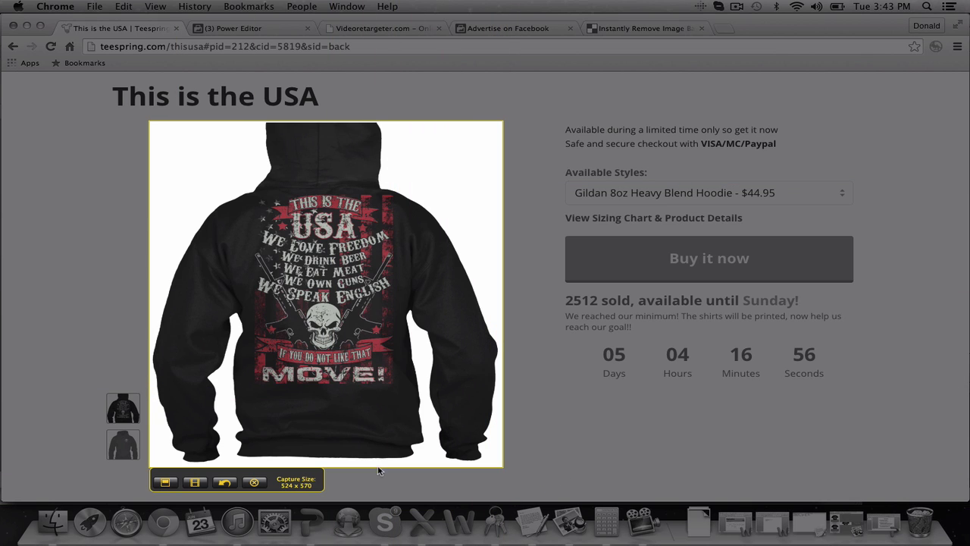
left_click(168, 482)
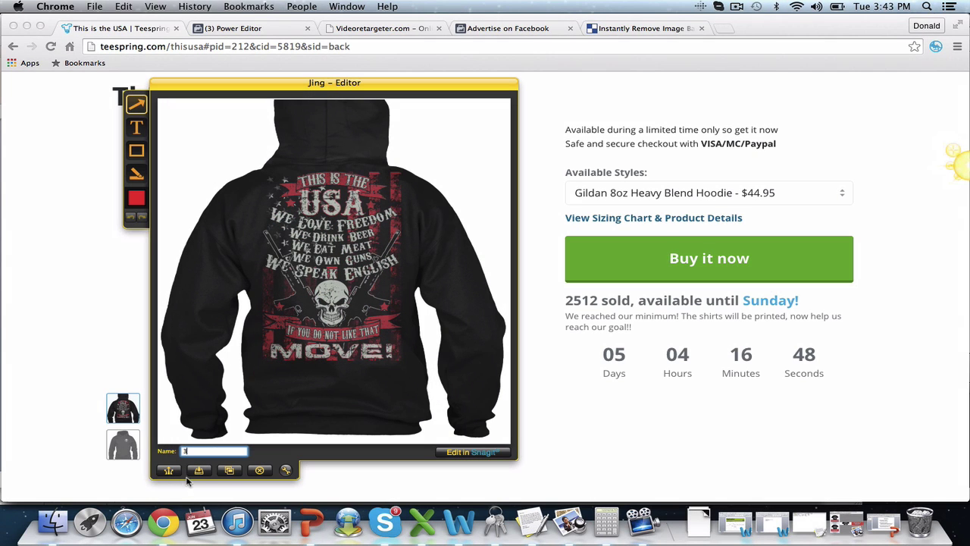
left_click(199, 470)
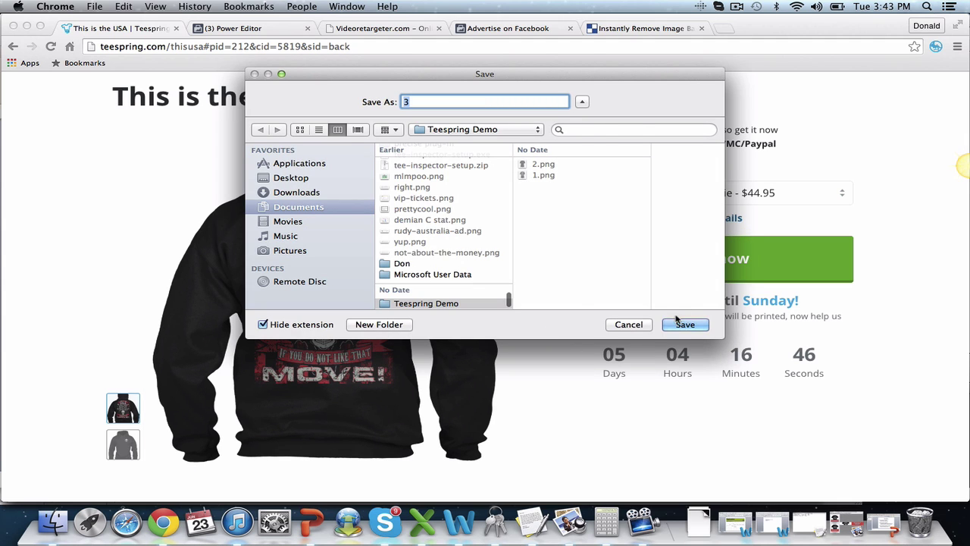
left_click(683, 323)
left_click(857, 221)
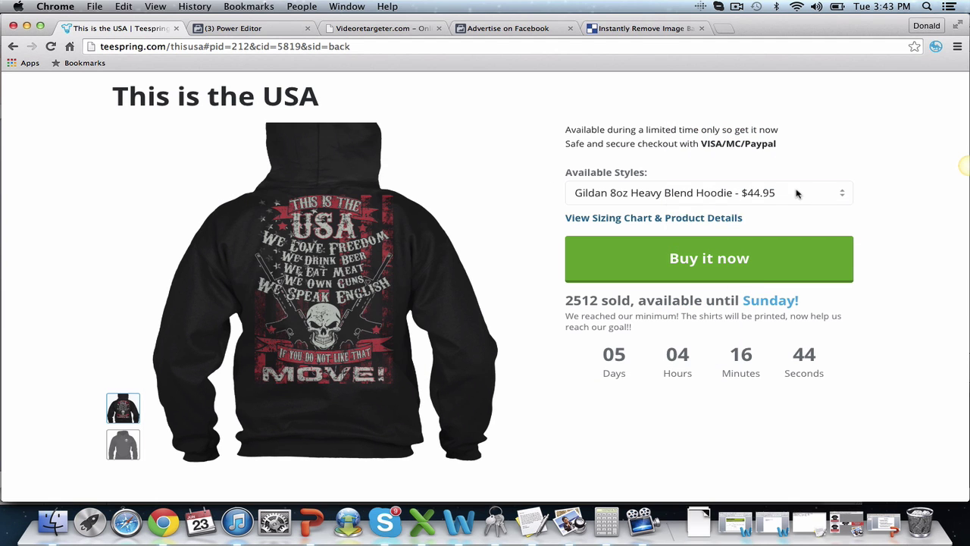
- Switch the product style to the Gildan 6.1oz Long Sleeve and capture its back image at about 509 x 579
left_click(793, 194)
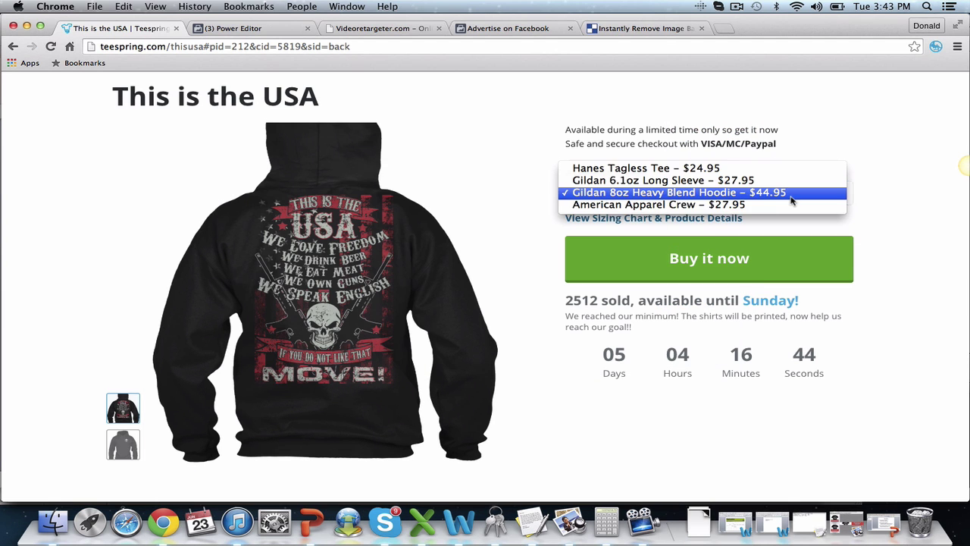
left_click(752, 181)
left_click(937, 154)
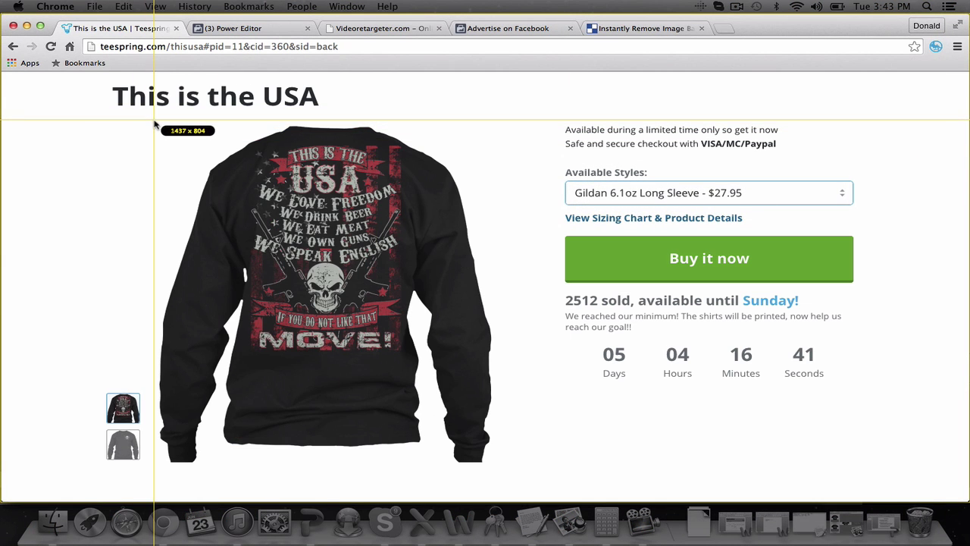
left_click_drag(154, 121, 498, 471)
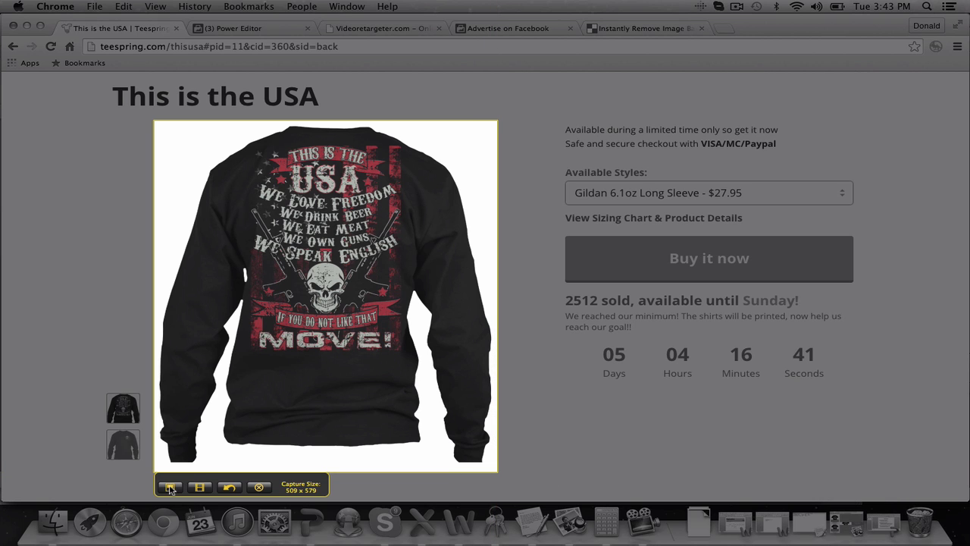
left_click(170, 488)
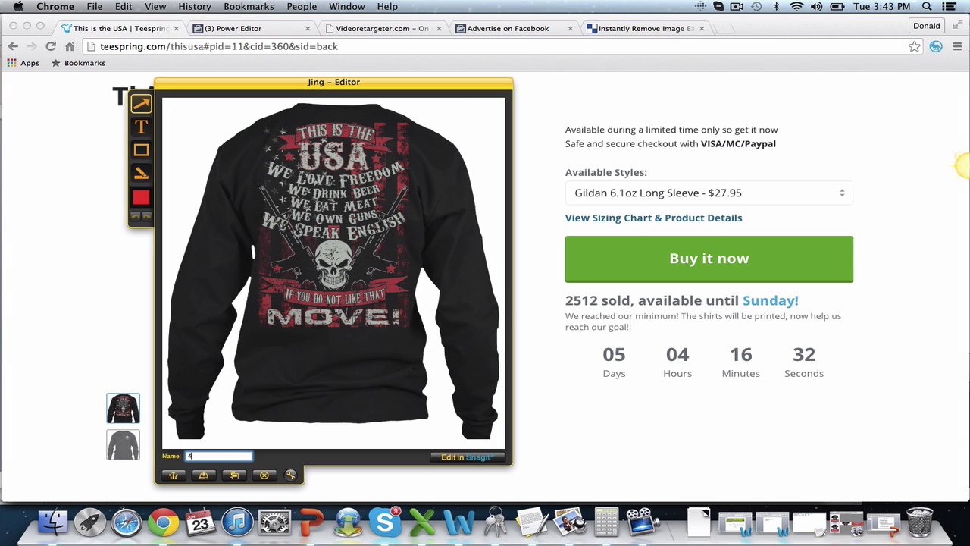
- Save the long sleeve capture as 4 in the Teespring Demo folder and dismiss the confirmation
type("4")
left_click(203, 476)
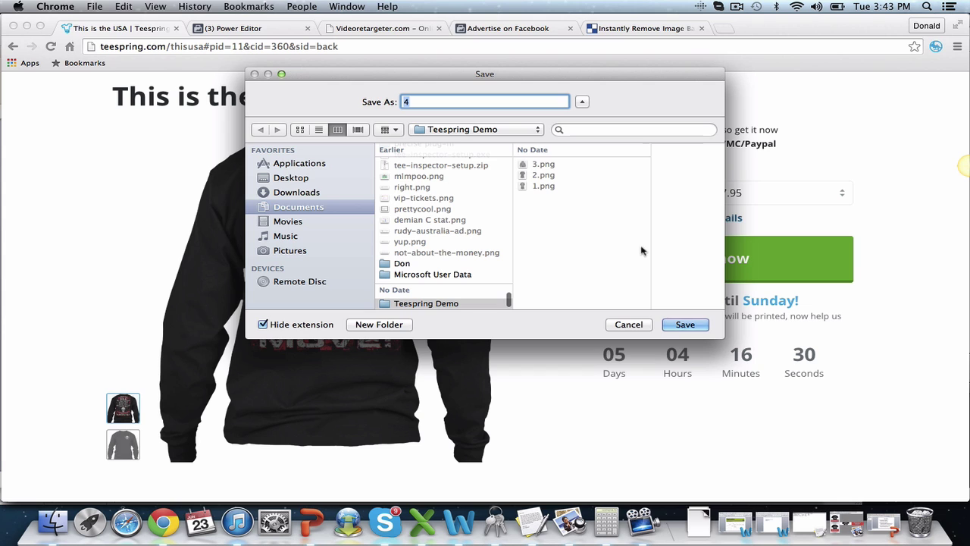
left_click(686, 325)
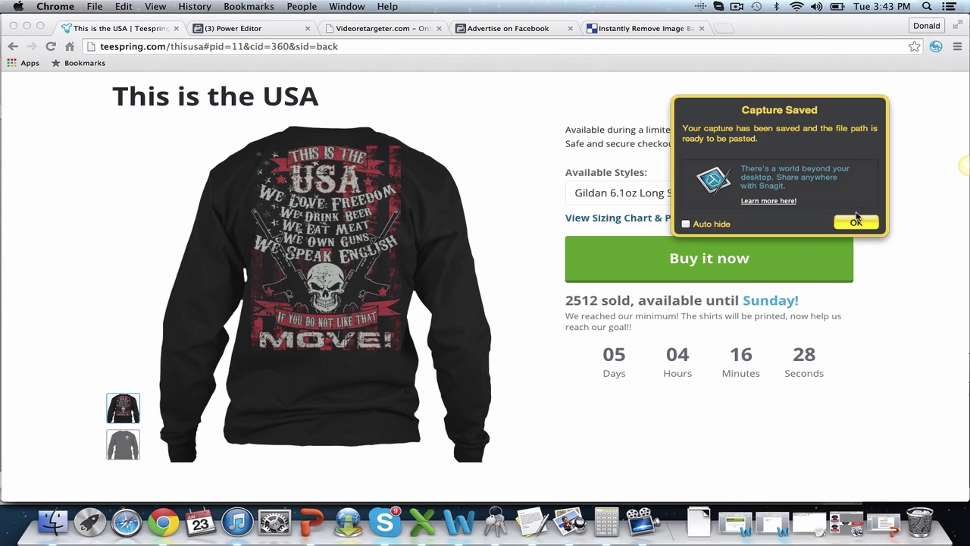
left_click(856, 220)
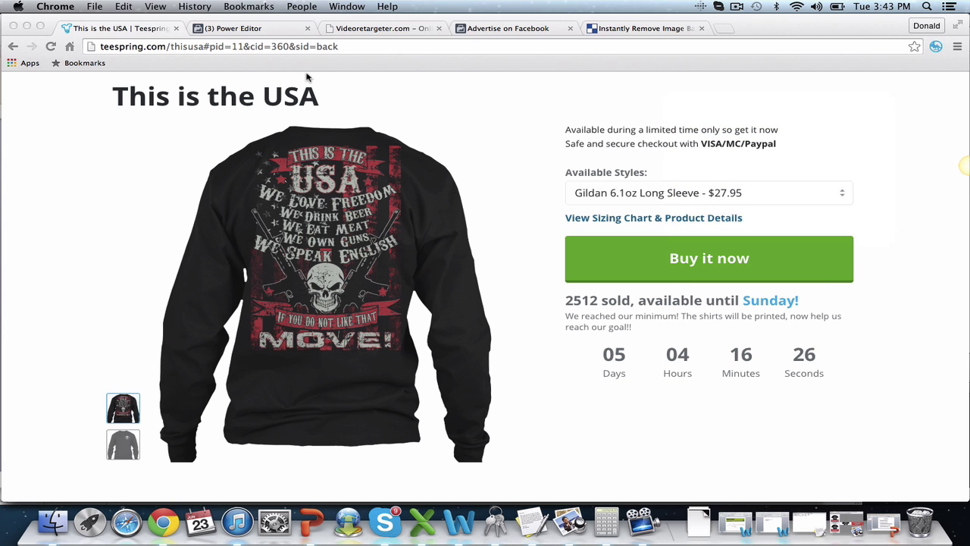
- Switch to the Clipping Magic page and upload 1.png from the Teespring Demo folder in Documents
left_click(631, 30)
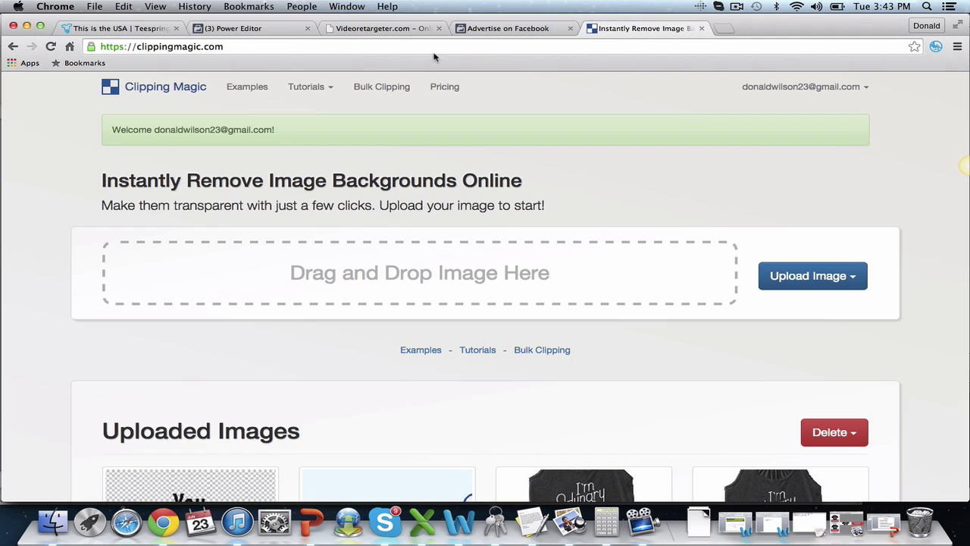
left_click(818, 278)
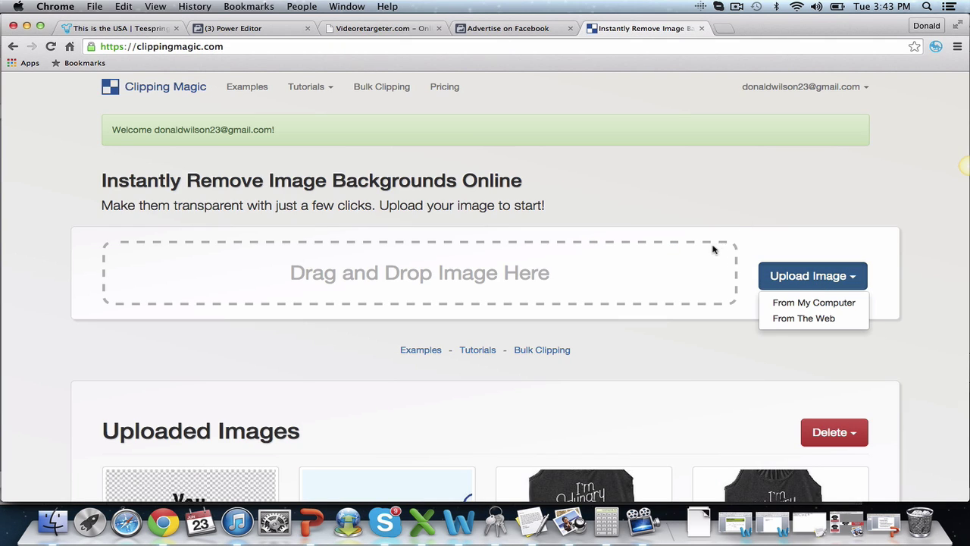
left_click(788, 260)
key("super+Tab")
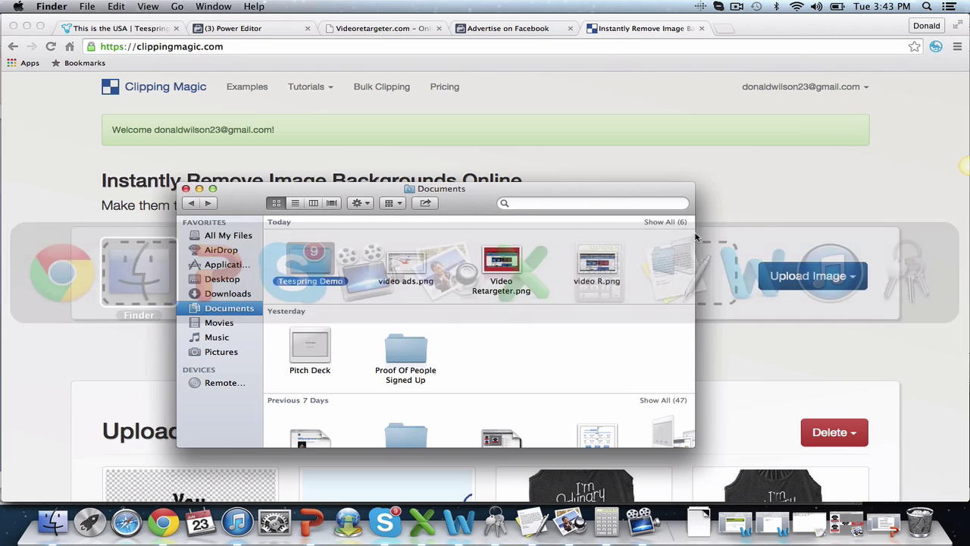
double_click(311, 262)
mouse_move(310, 241)
left_mouse_down()
mouse_move(322, 239)
mouse_move(128, 244)
mouse_move(192, 176)
mouse_move(227, 198)
mouse_move(227, 226)
left_mouse_up()
- Mark the tee in 1.png to keep and its white background to remove, and download the clipped result
left_click(204, 157)
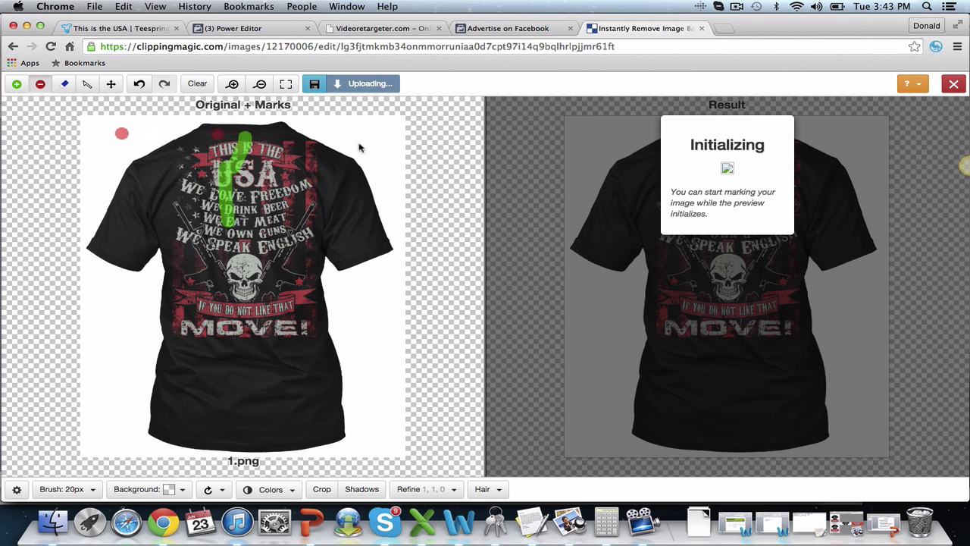
left_click(386, 141)
left_click(370, 306)
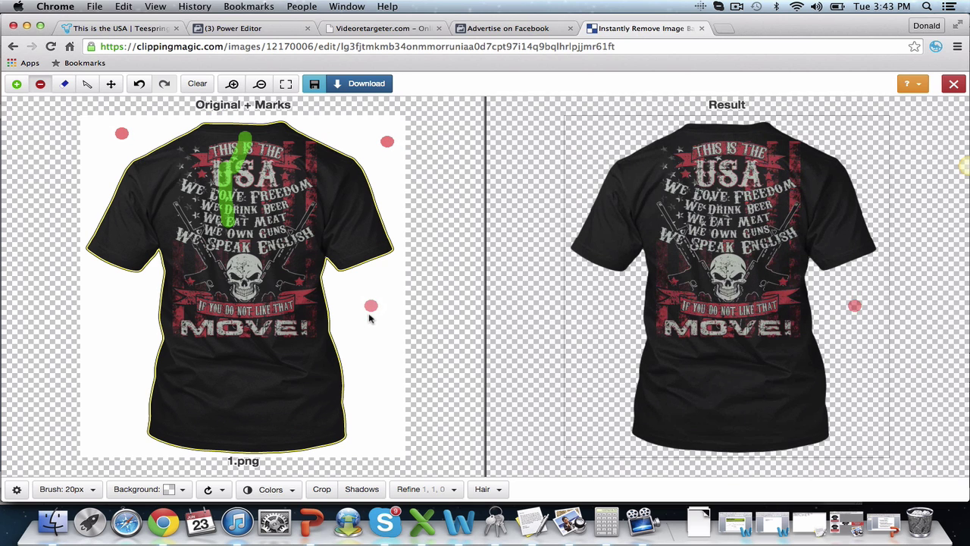
left_click(366, 320)
left_click(343, 84)
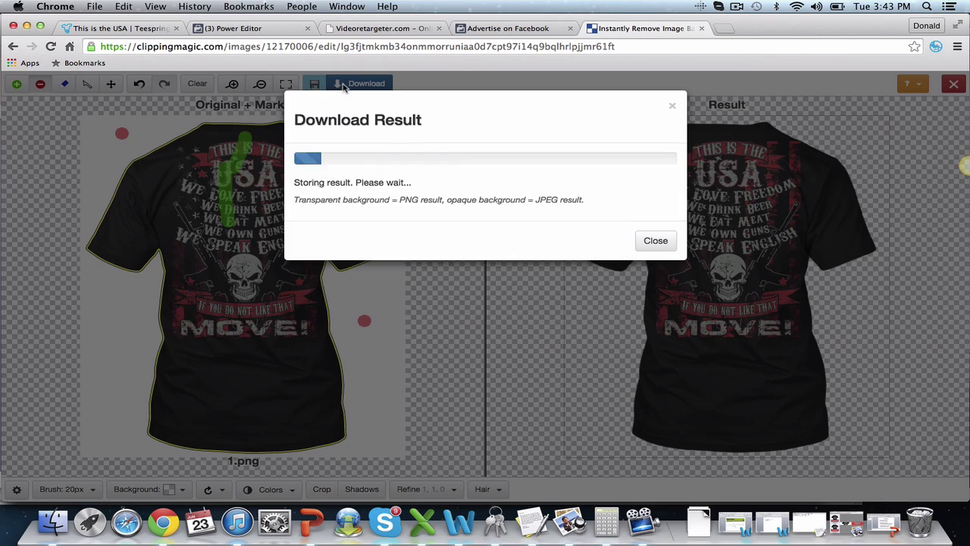
left_click(394, 188)
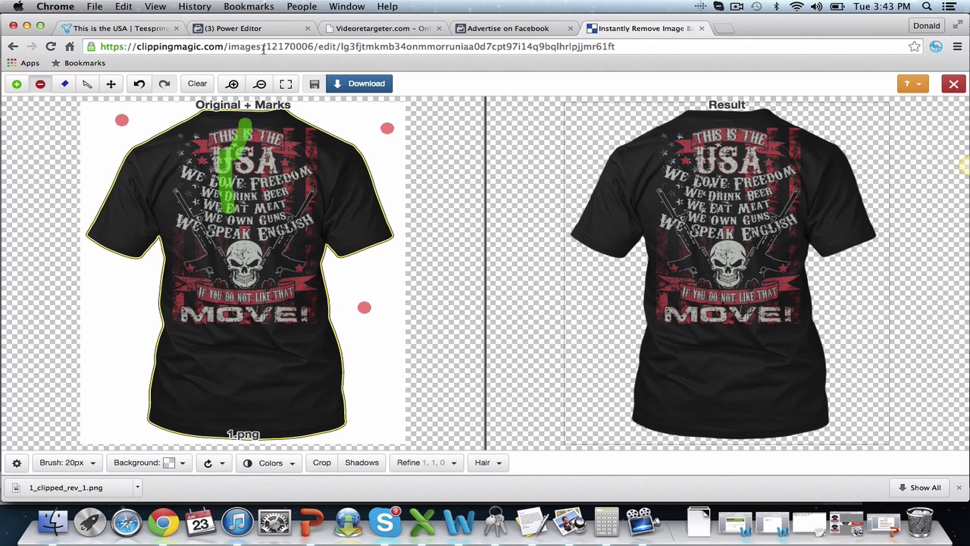
- Return to the clippingmagic.com home page and upload 2.png from the Teespring Demo folder
left_click_drag(229, 46, 234, 78)
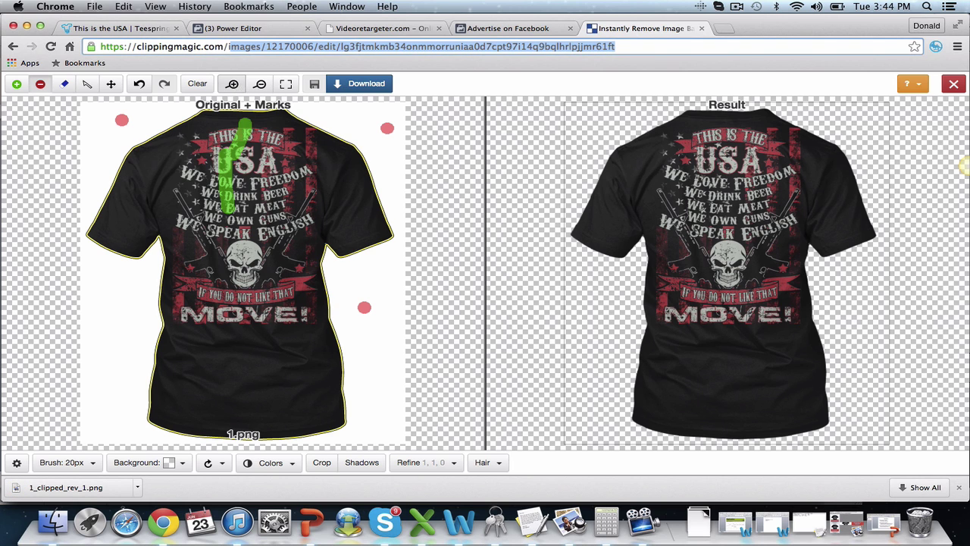
key("BackSpace")
key("Return")
key("super+Tab")
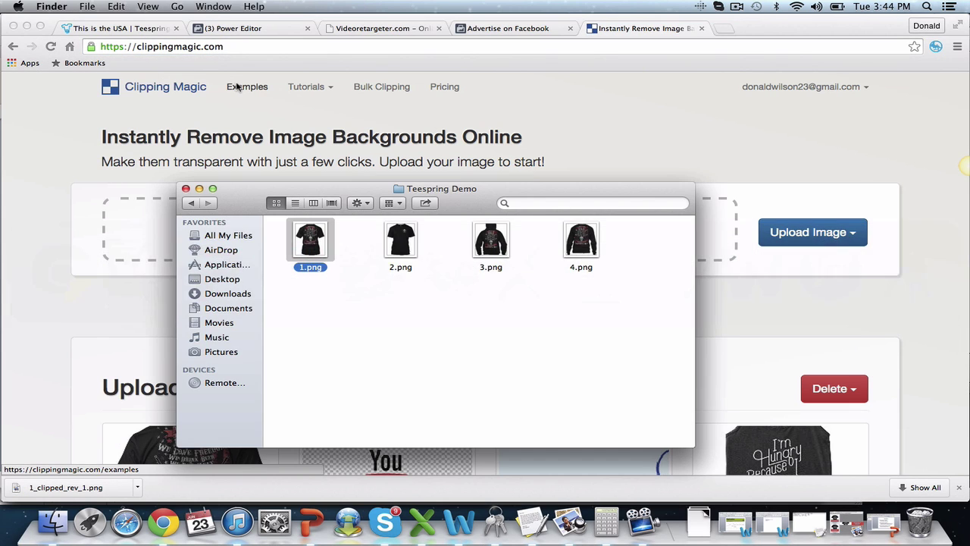
mouse_move(400, 241)
left_mouse_down()
mouse_move(296, 231)
mouse_move(277, 191)
mouse_move(265, 231)
left_mouse_up()
key("super+Tab")
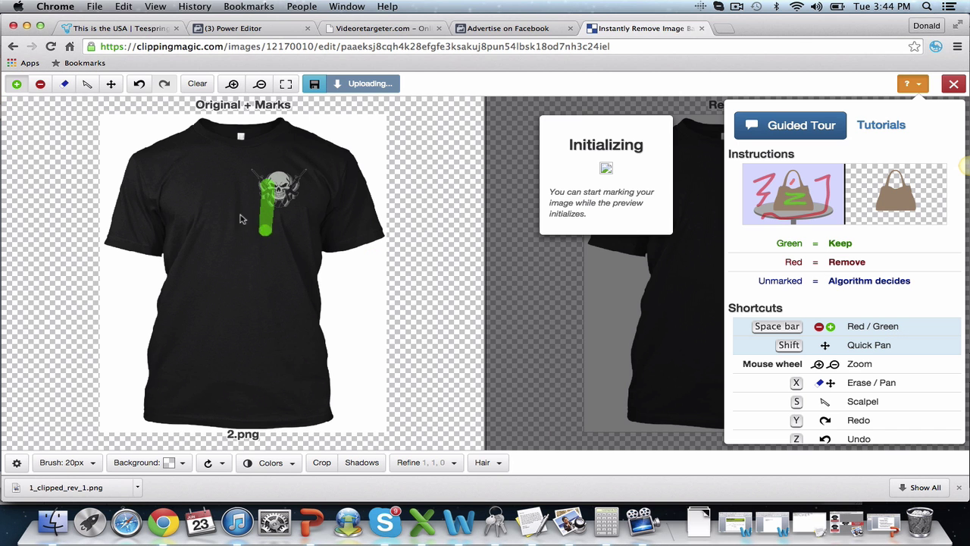
- Mark the white background around the tee front in 2.png for removal and download the clipped result
left_click(40, 84)
left_click(138, 136)
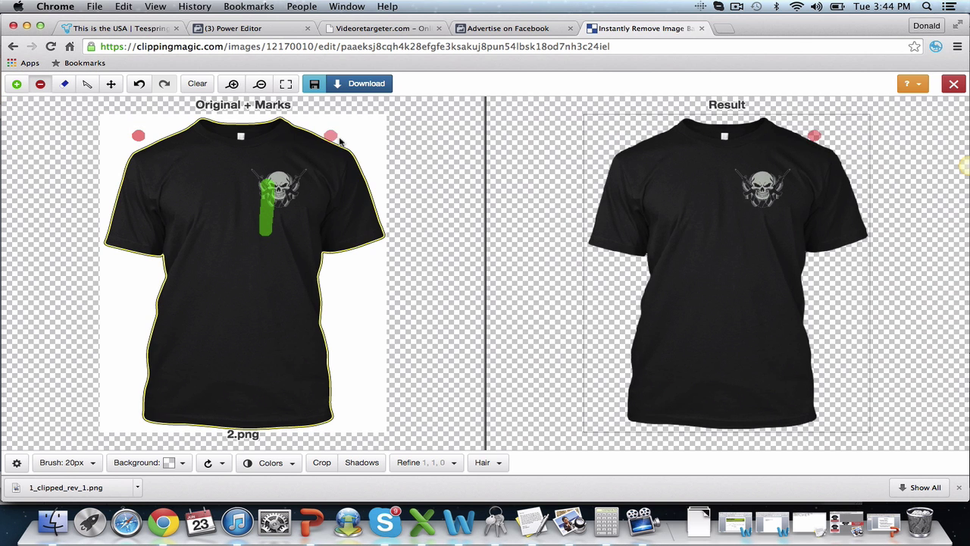
left_click(358, 83)
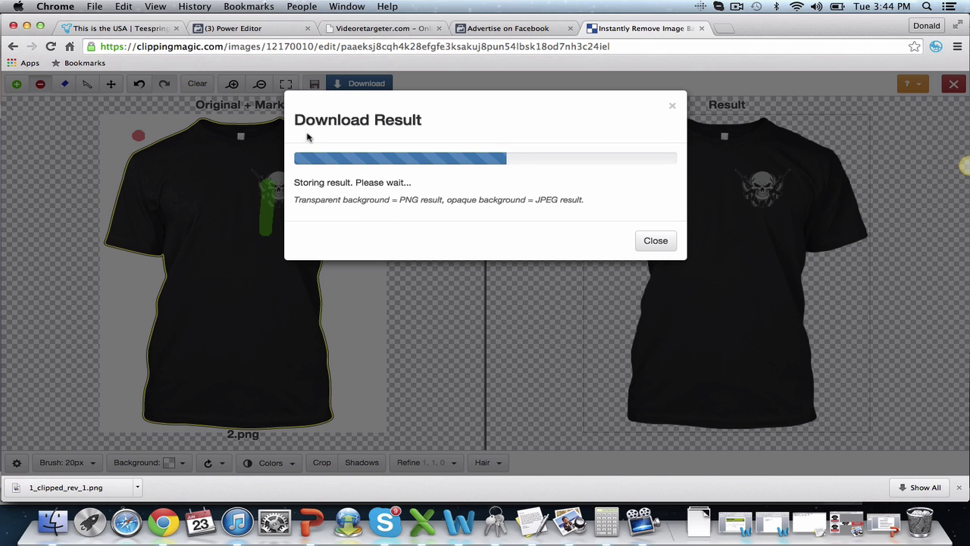
left_click(388, 184)
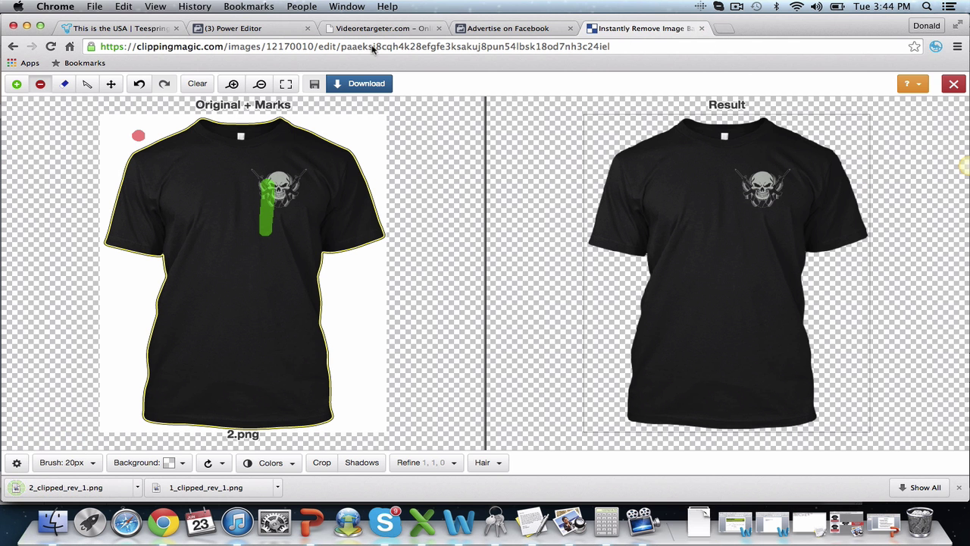
- Go back to the clippingmagic.com home page and upload 3.png from the Teespring Demo folder
left_click_drag(225, 46, 229, 59)
key("BackSpace")
key("Return")
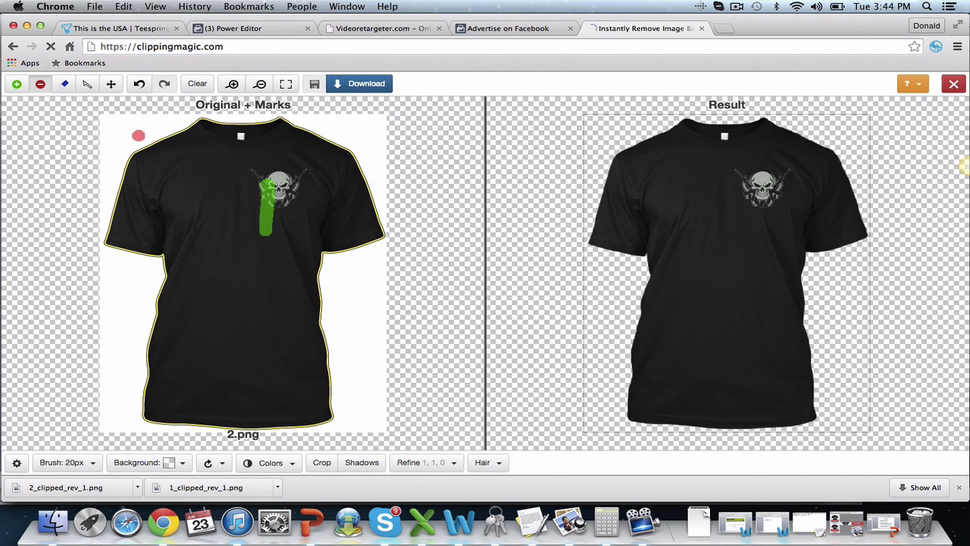
key("super+Tab")
left_click_drag(491, 243, 120, 211)
- Mark the hoodie in 3.png to keep and its white background to remove, and download the clipped result
left_click_drag(233, 206, 238, 300)
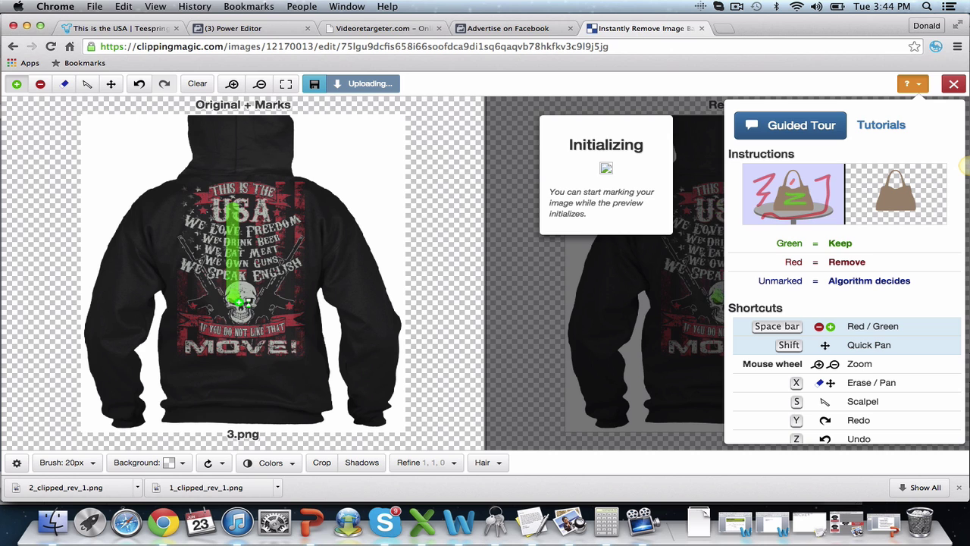
left_click(40, 84)
left_click(116, 154)
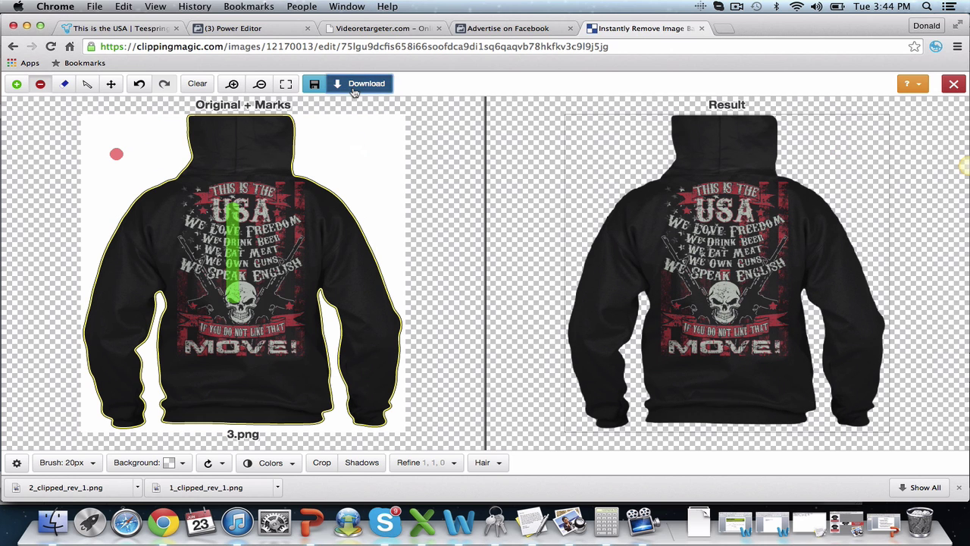
left_click(353, 88)
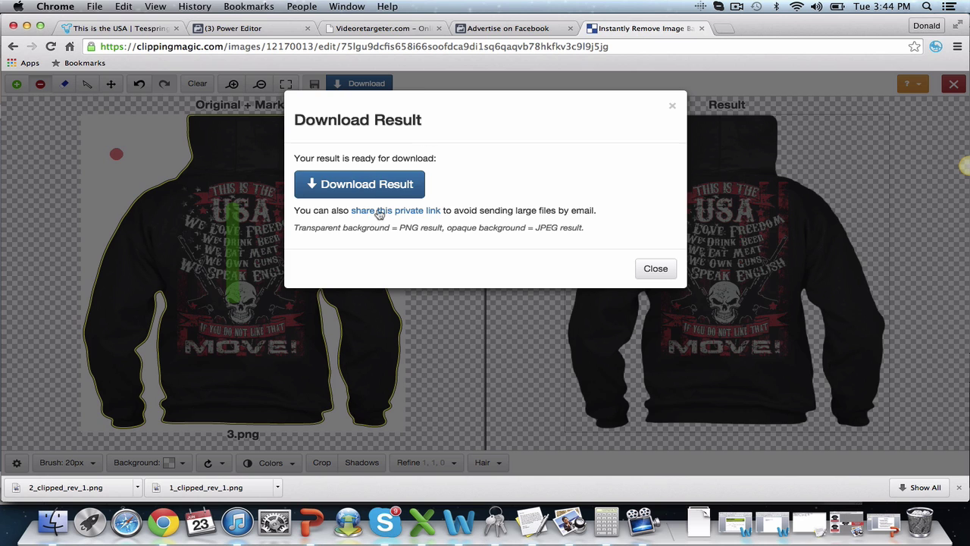
left_click(383, 184)
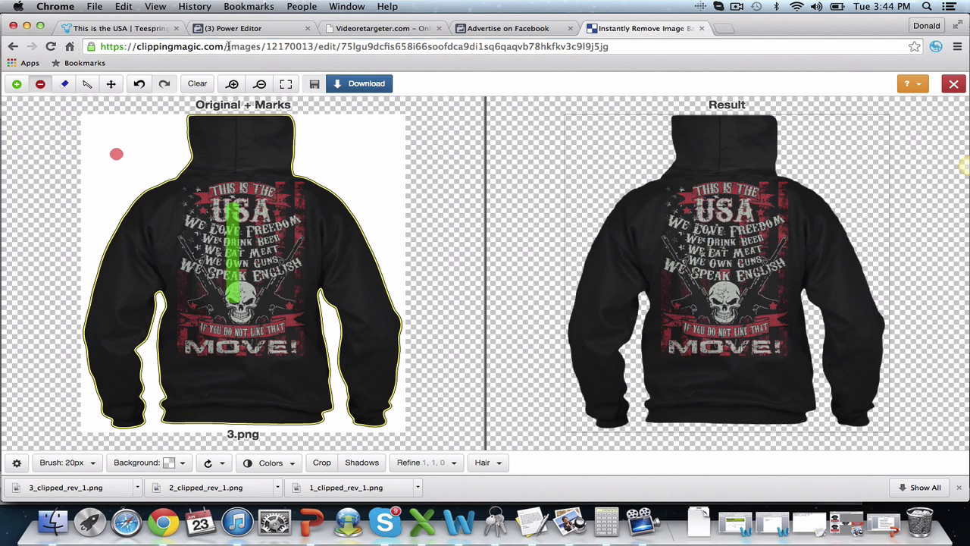
- Reload the clippingmagic.com home page and upload 4.png from the Teespring Demo folder
left_click_drag(226, 46, 608, 46)
key("BackSpace")
key("Return")
key("super+Tab")
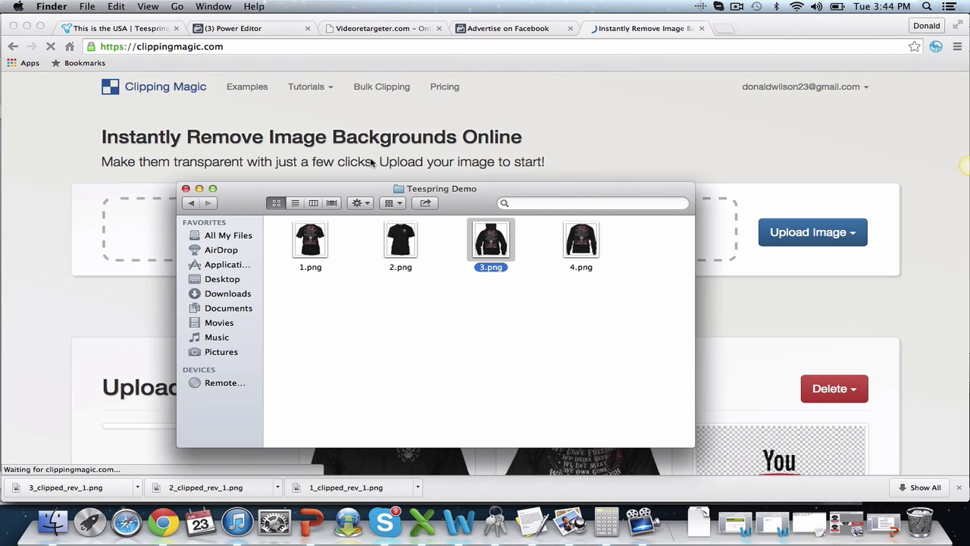
key("Right")
left_click_drag(330, 307, 330, 303)
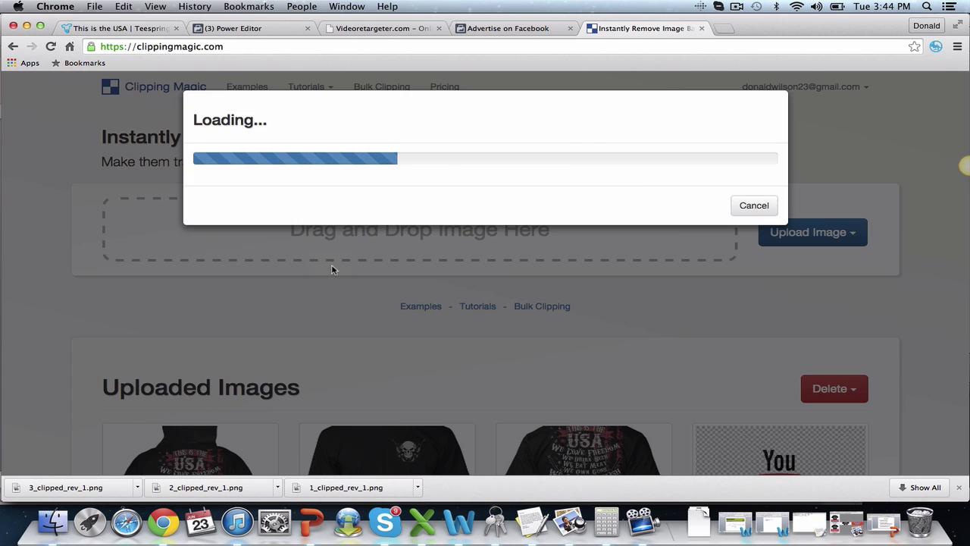
- Mark the long sleeve shirt in 4.png to keep and its white background to remove, and download the clipped result
left_click_drag(229, 191, 229, 318)
left_click(308, 176)
left_click_drag(330, 182, 331, 223)
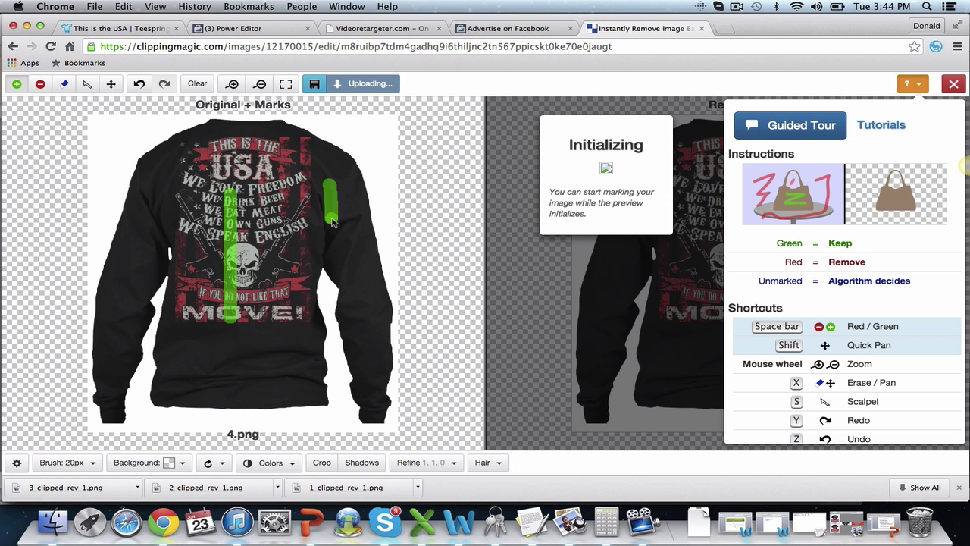
left_click(40, 83)
left_click(105, 132)
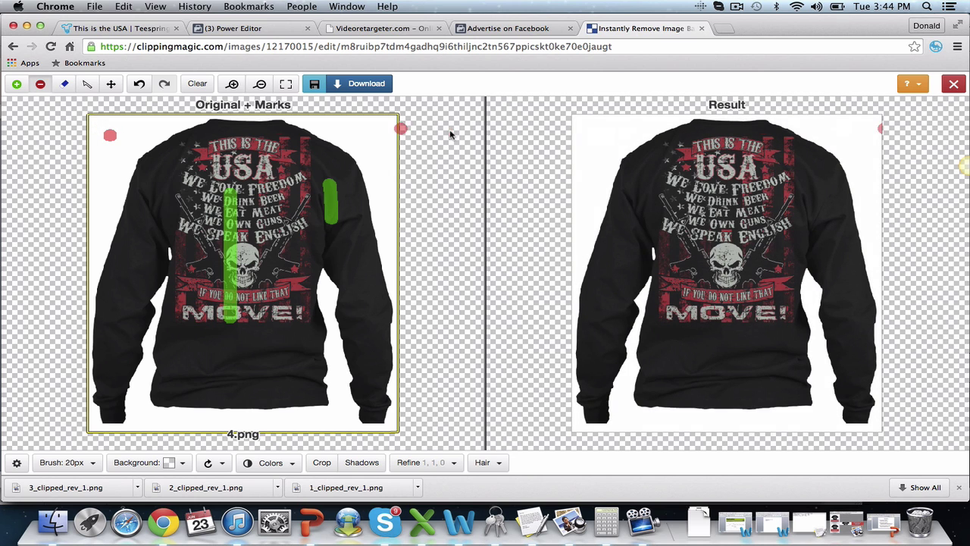
left_click(375, 85)
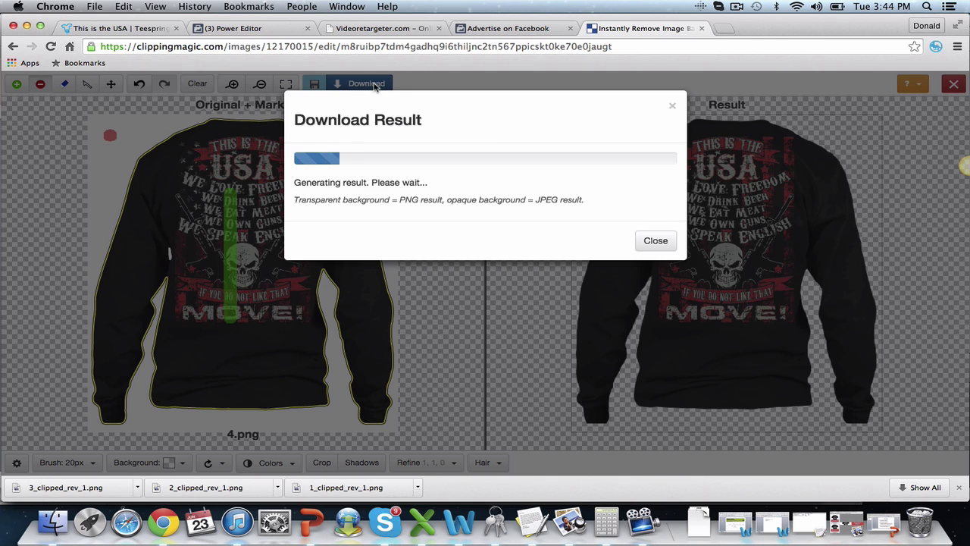
left_click(402, 187)
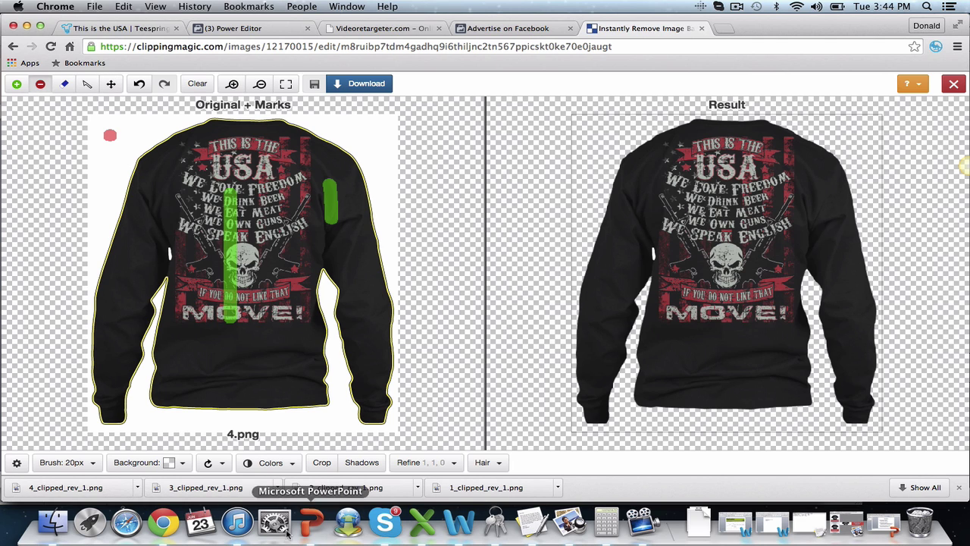
- Copy the four clipped images, 1_clipped_rev_1.png to 4_clipped_rev_1.png, into the Teespring Demo folder in Documents
left_click(138, 489)
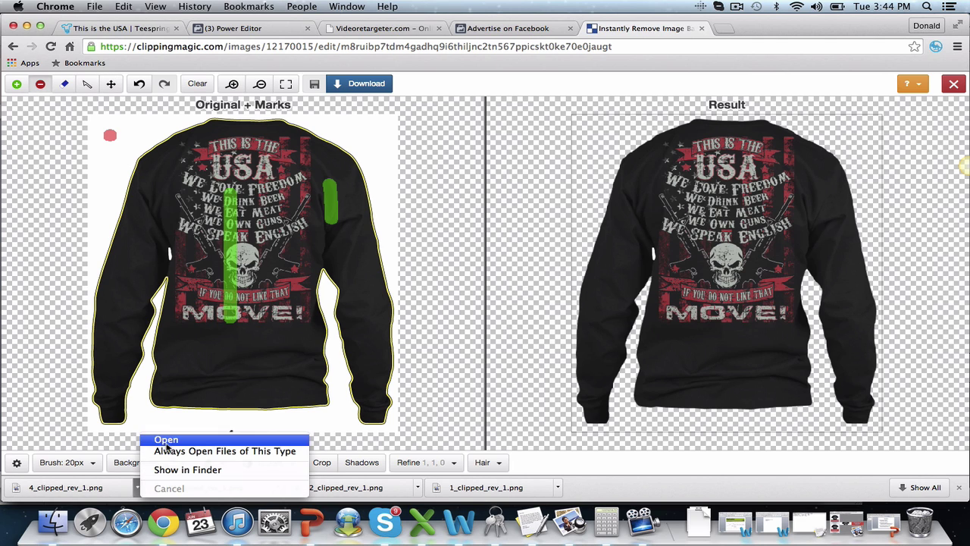
left_click(182, 470)
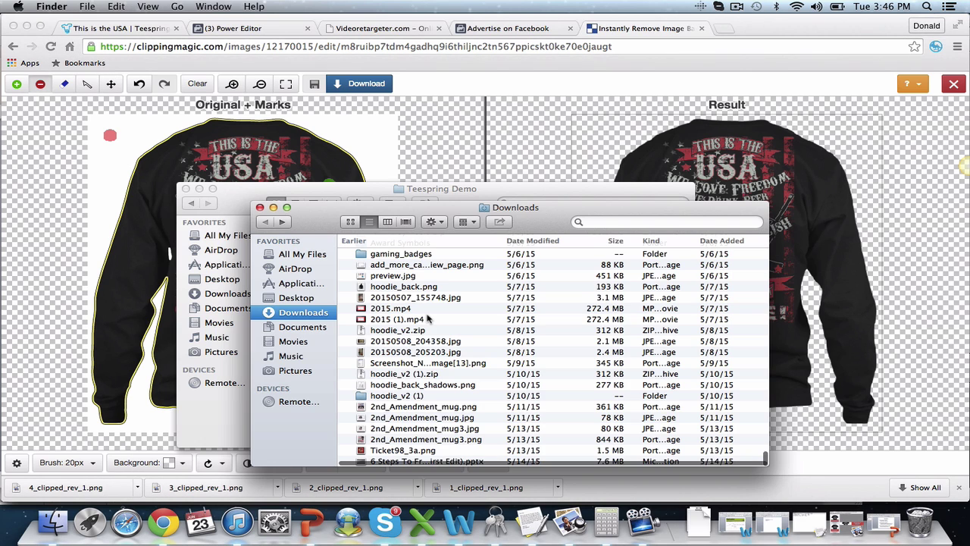
left_click(299, 255)
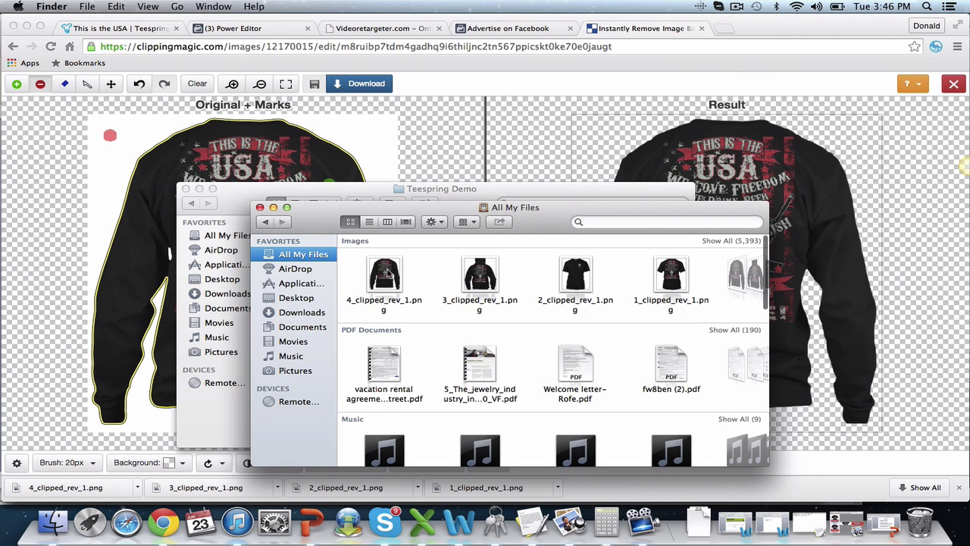
left_click(393, 272)
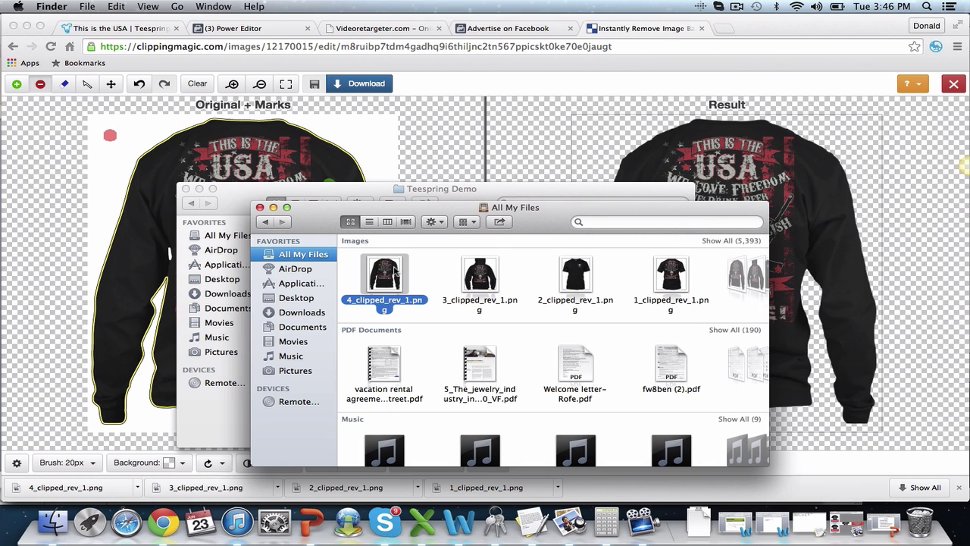
key("shift+Right")
key("shift+Right")
key("shift+Right")
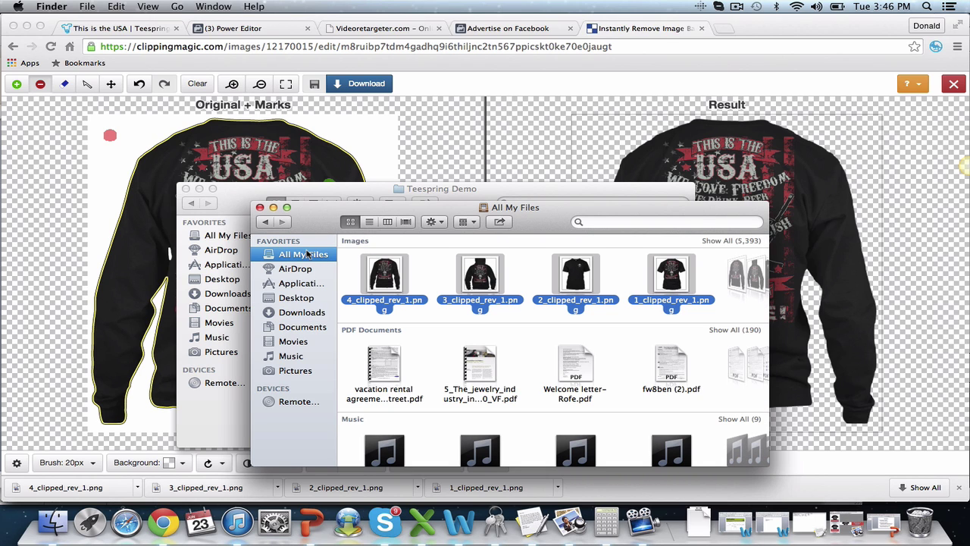
left_click(303, 327)
double_click(388, 269)
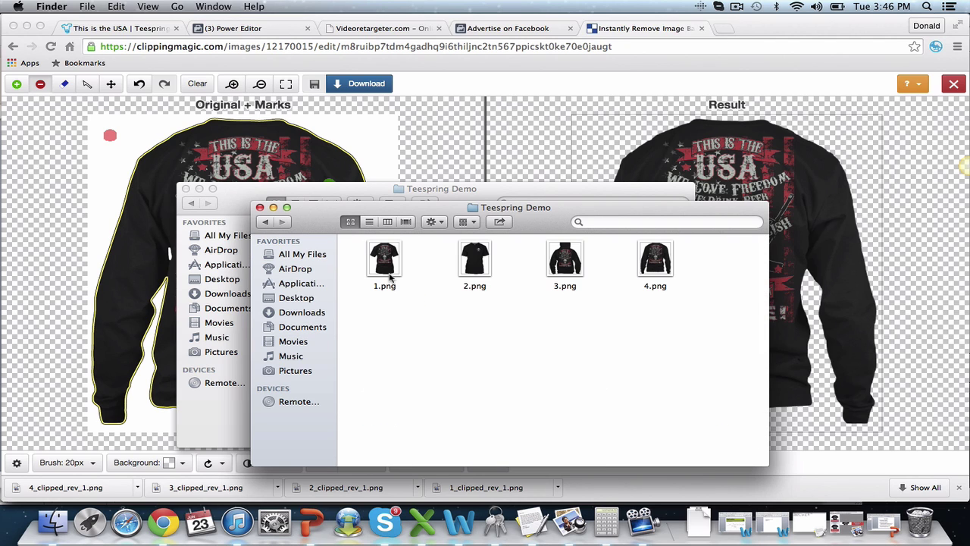
key("super+v")
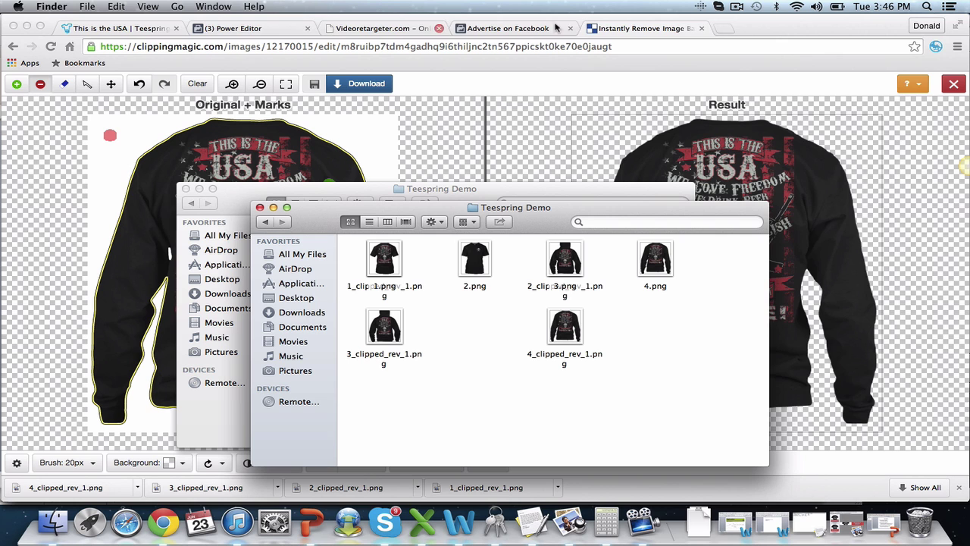
- Start a new video on videoretargeter.com and add 1_clipped_rev_1.png and 2_clipped_rev_1.png from the Teespring Demo folder as pictures
left_click(360, 28)
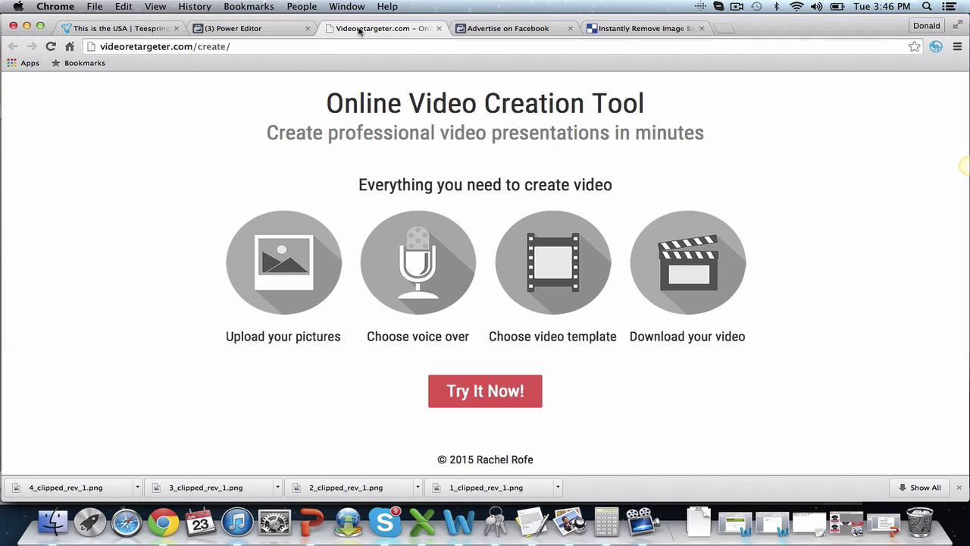
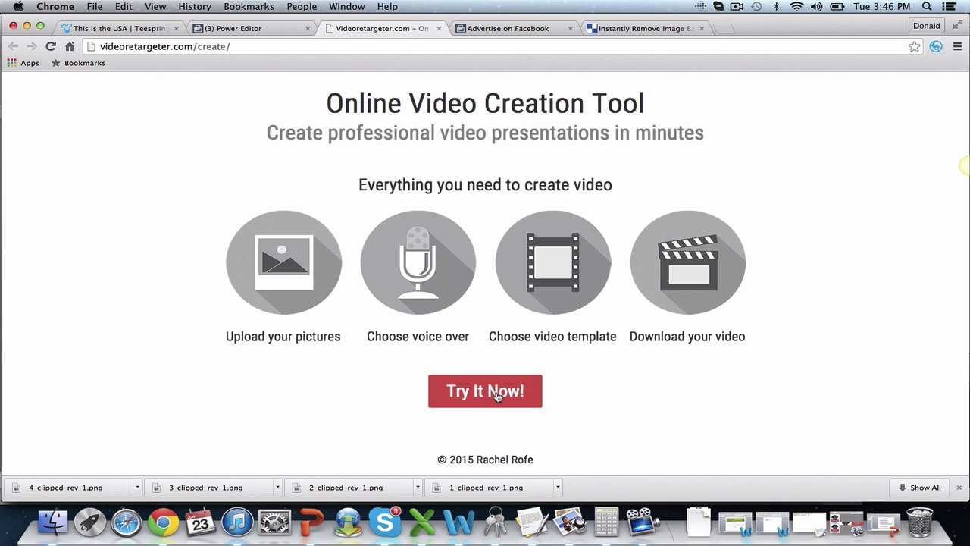
left_click(463, 403)
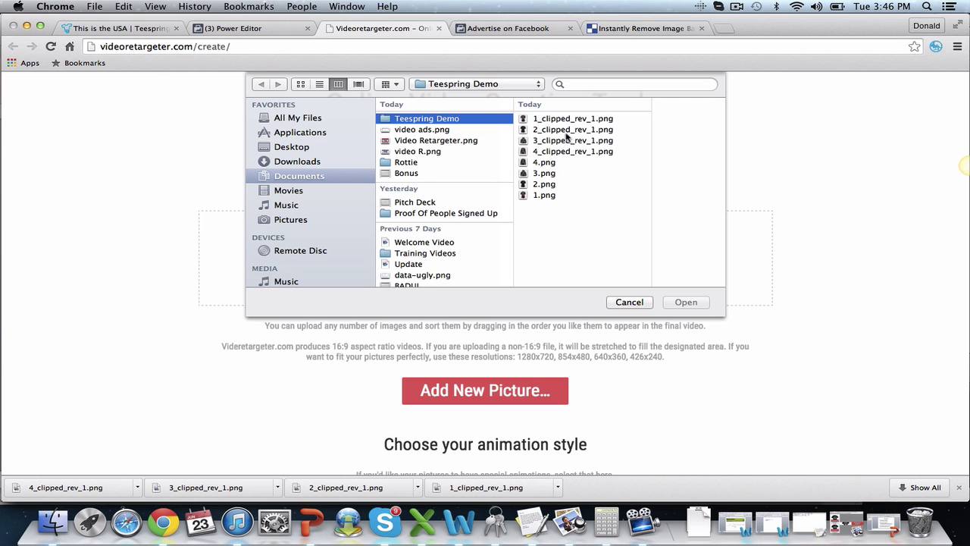
left_click(560, 121)
left_click(682, 301)
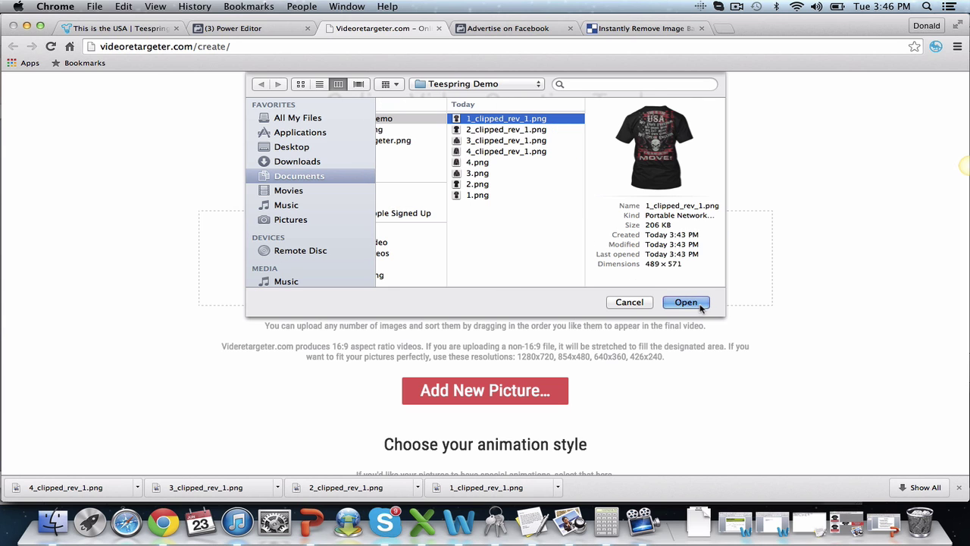
left_click(485, 391)
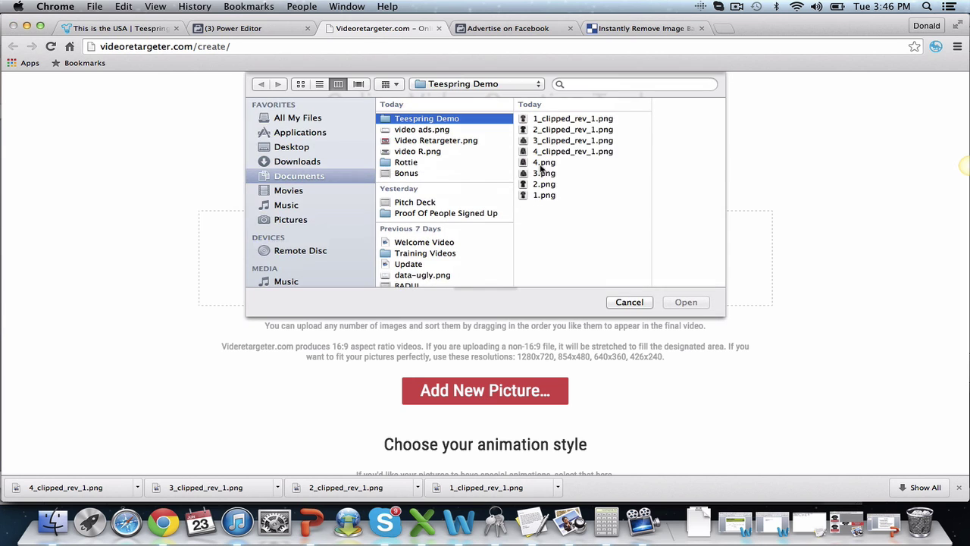
left_click(506, 129)
left_click(684, 301)
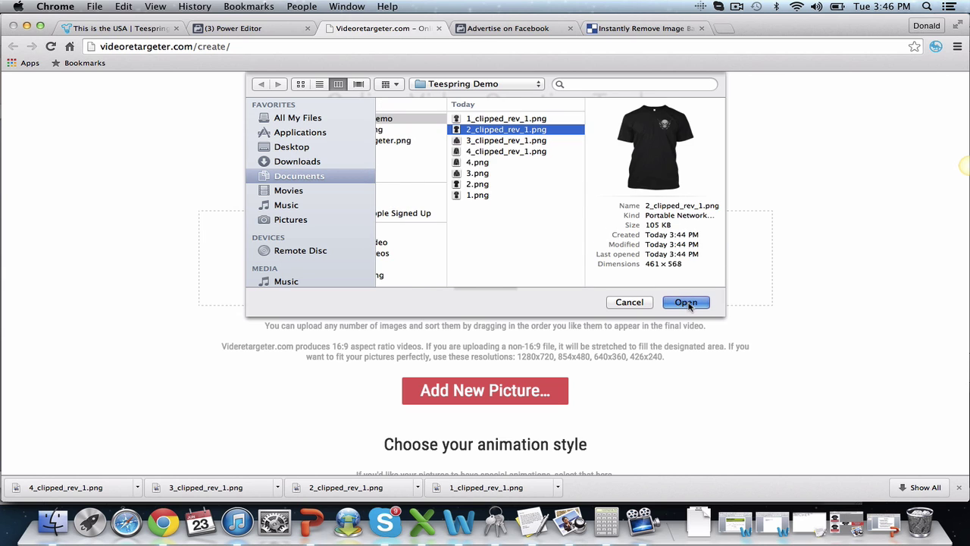
- Add 3_clipped_rev_1.png and 4_clipped_rev_1.png from the Teespring Demo folder to the video's pictures
left_click(506, 404)
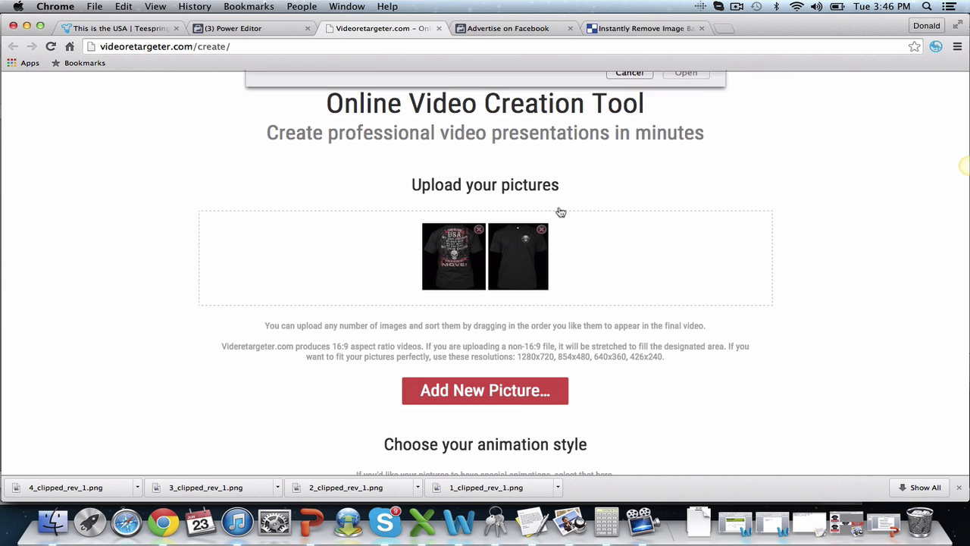
left_click(587, 142)
left_click(686, 301)
left_click(482, 400)
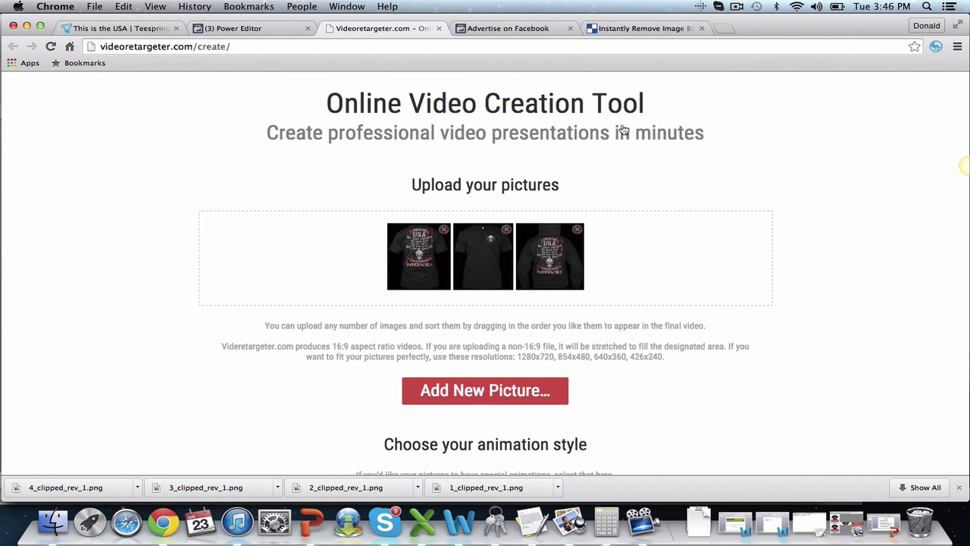
left_click(584, 151)
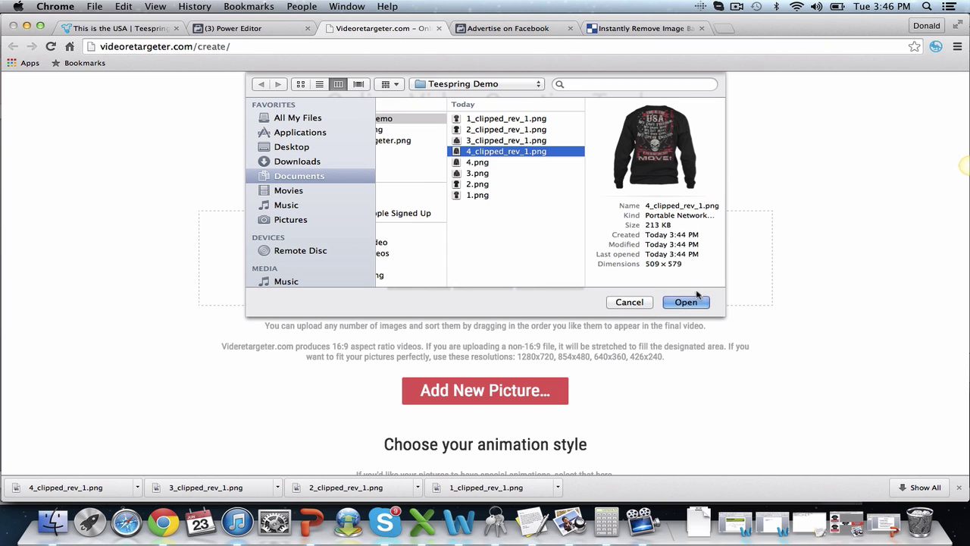
left_click(689, 302)
- Set the animation style to Cross-fade and continue to the voice-over choices
scroll(398, 303, "down", 5)
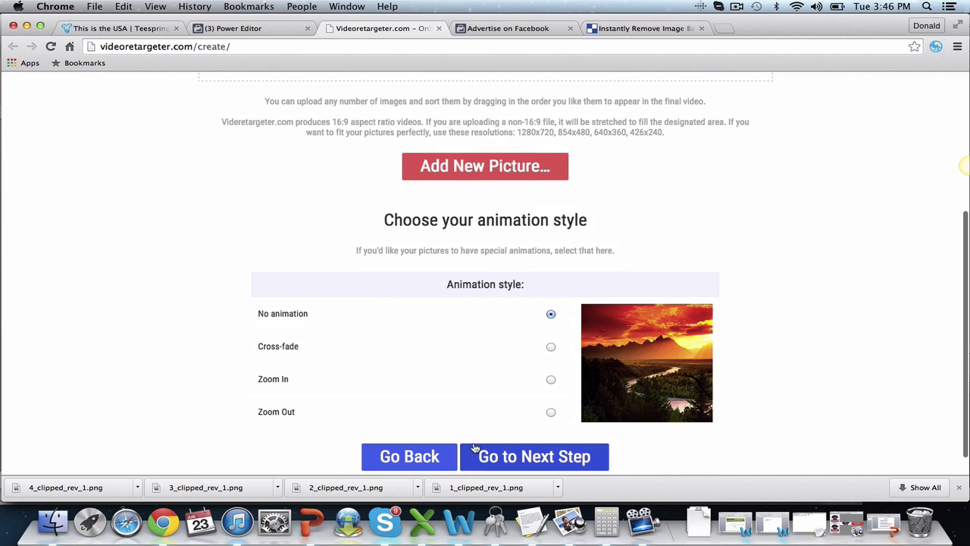
left_click(388, 345)
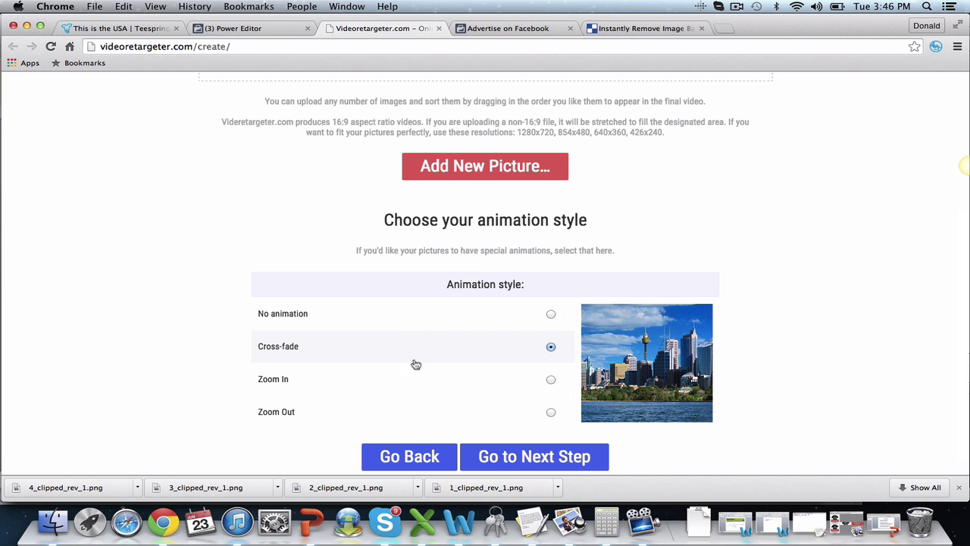
left_click(509, 457)
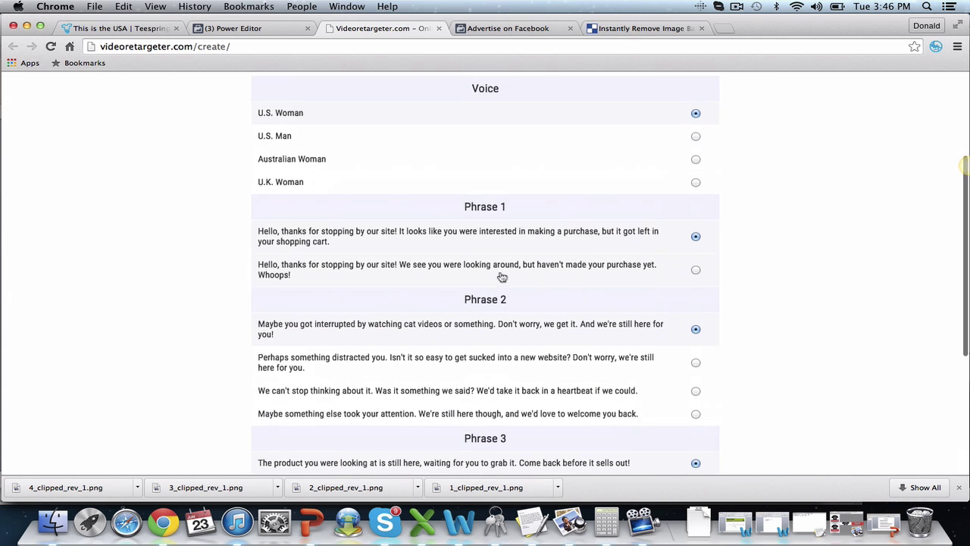
- Listen to the second Phrase 1 voice-over, review the Phrase 2 and Phrase 3 options, and continue to the video templates
left_click(502, 277)
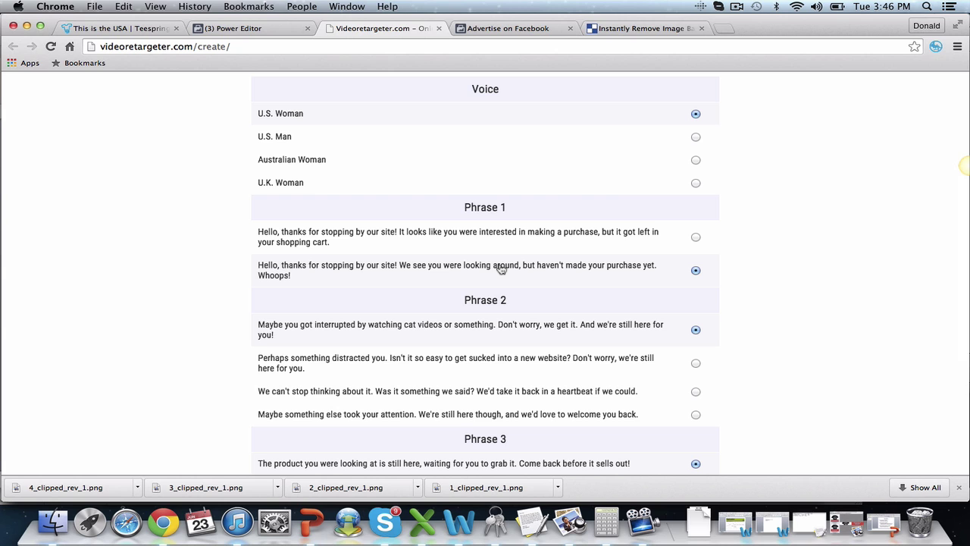
scroll(501, 270, "up", 2)
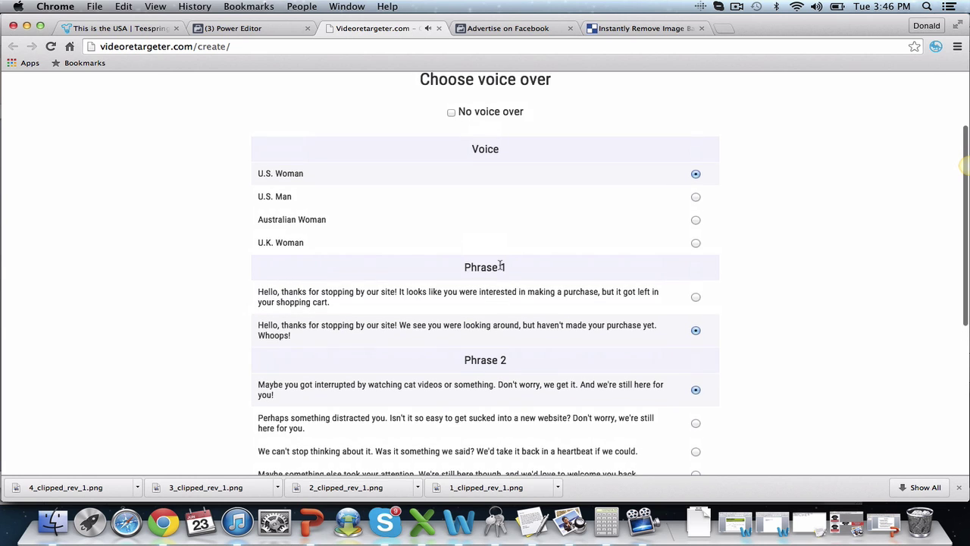
scroll(501, 270, "down", 5)
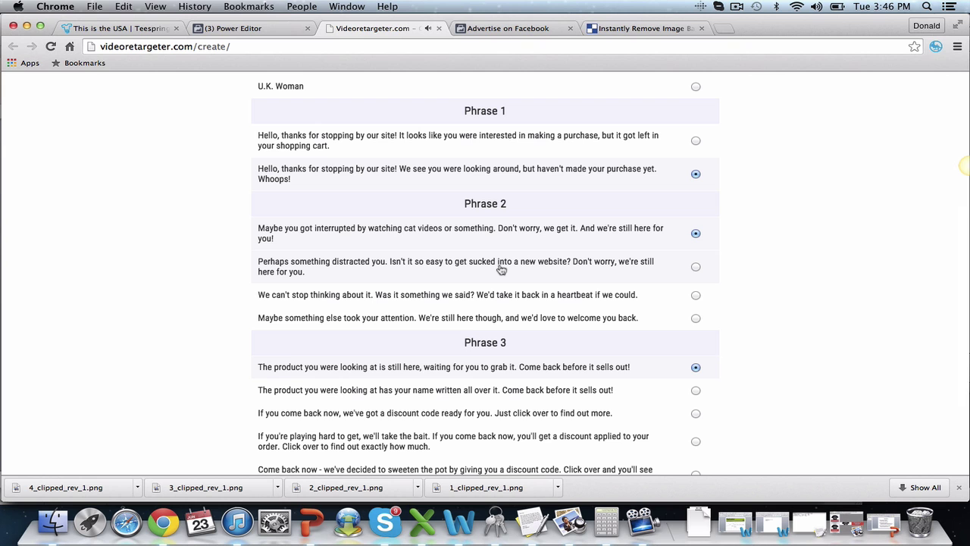
scroll(501, 268, "down", 5)
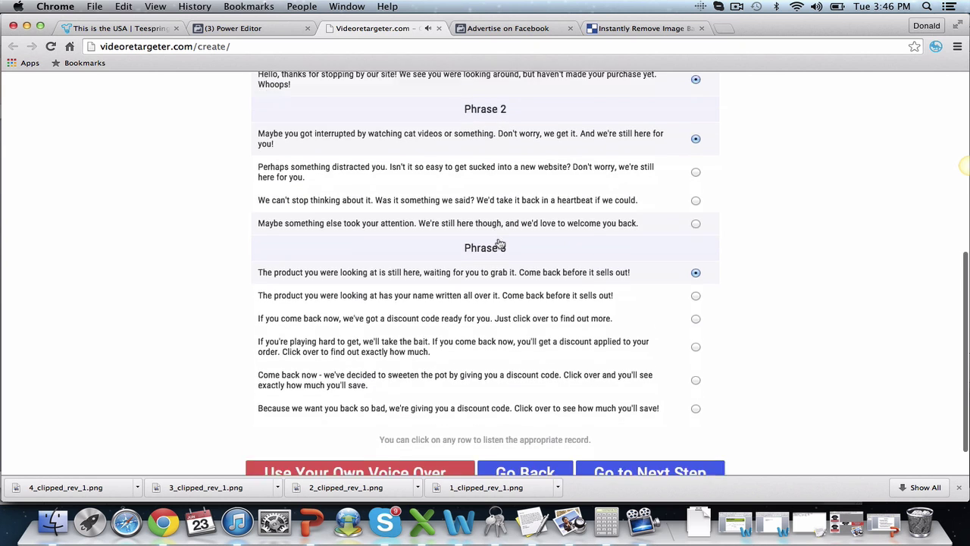
scroll(501, 243, "up", 5)
scroll(500, 243, "down", 5)
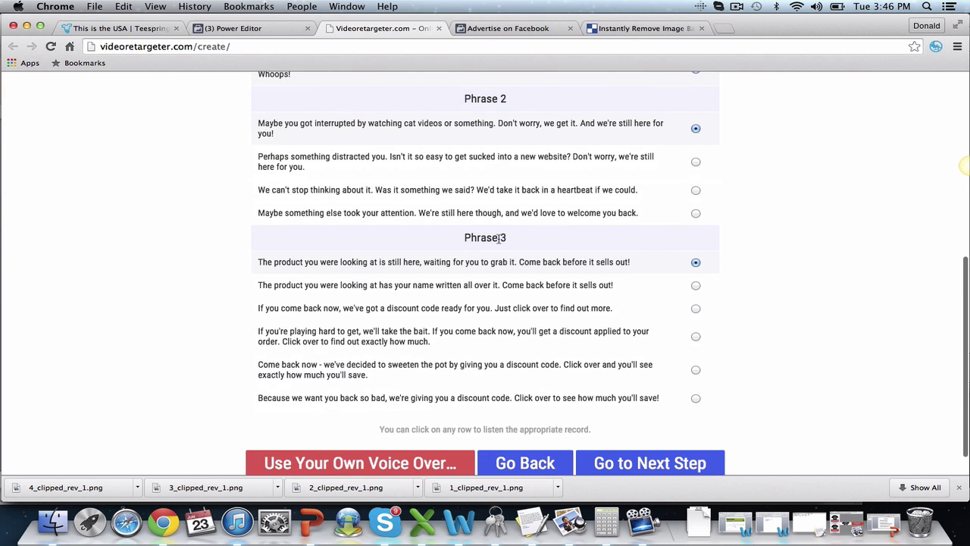
left_click(660, 429)
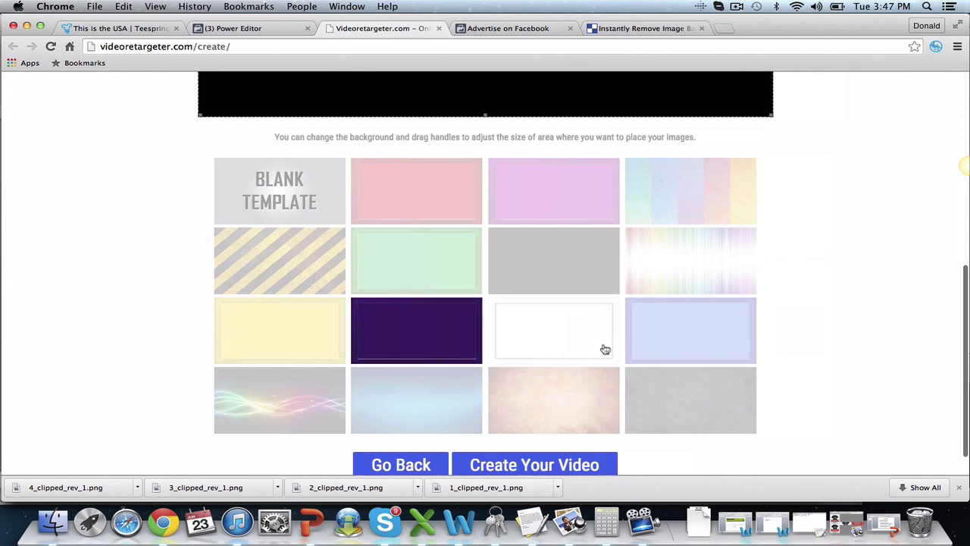
- Choose the red framed video template and shrink the picture area inward from the template's edges
left_click(430, 216)
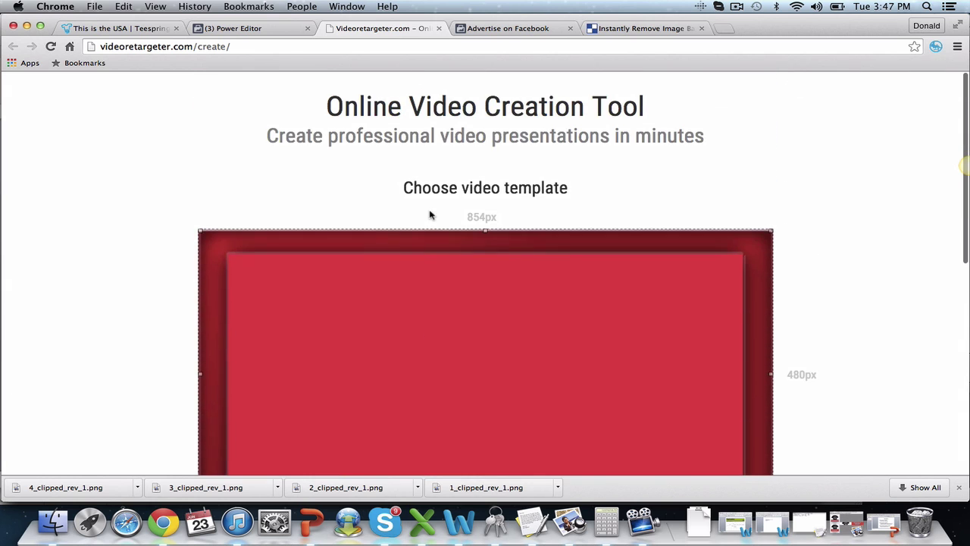
left_click_drag(199, 227, 351, 332)
left_click_drag(400, 363, 326, 315)
scroll(326, 314, "down", 5)
scroll(325, 319, "up", 3)
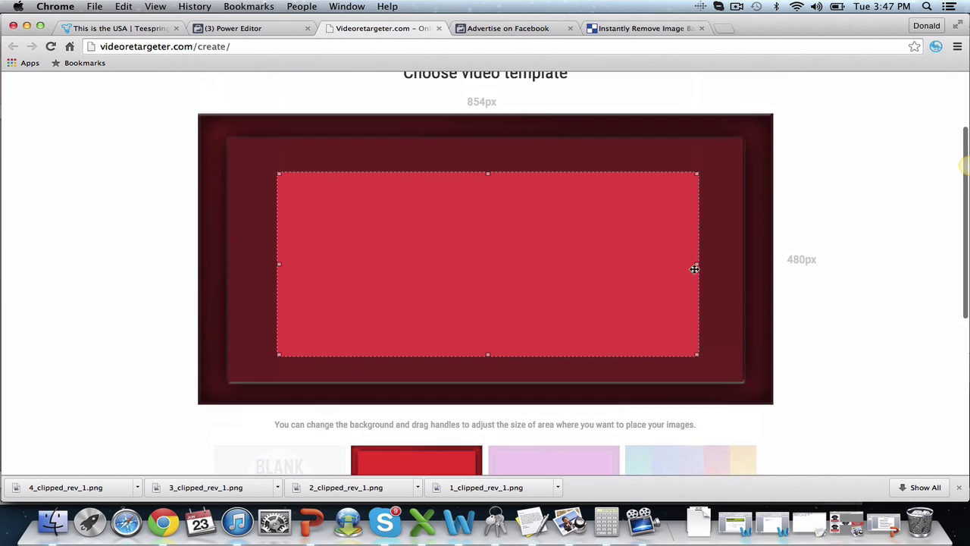
- Narrow the picture area on both sides, centre it within the red frame, and create the video
left_click_drag(694, 264, 604, 264)
left_click_drag(539, 265, 591, 263)
left_click_drag(654, 264, 630, 264)
left_click_drag(479, 172, 479, 164)
left_click_drag(483, 230, 491, 229)
scroll(491, 230, "down", 5)
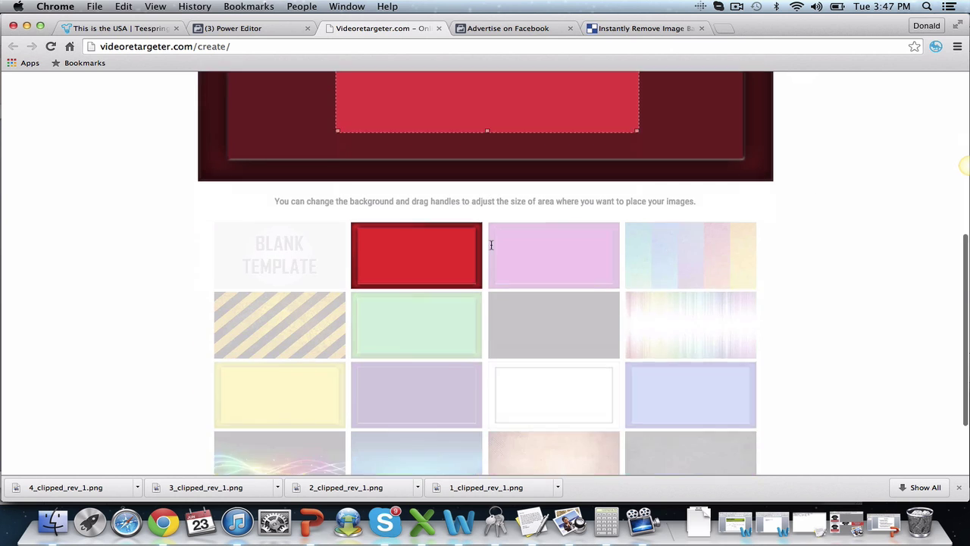
left_click(557, 432)
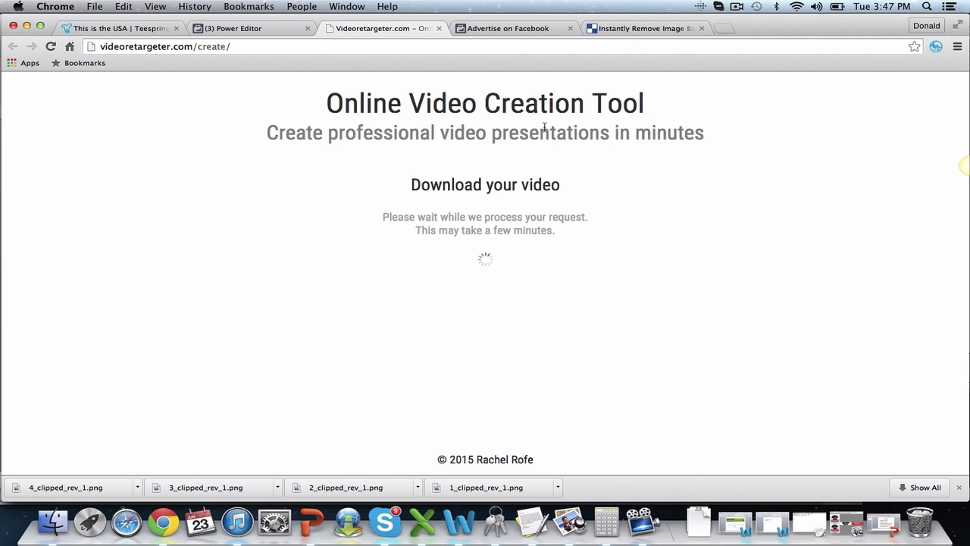
- Switch to the Advertise on Facebook page and start a Get video views campaign for the I Love Rottweilers page
left_click(488, 30)
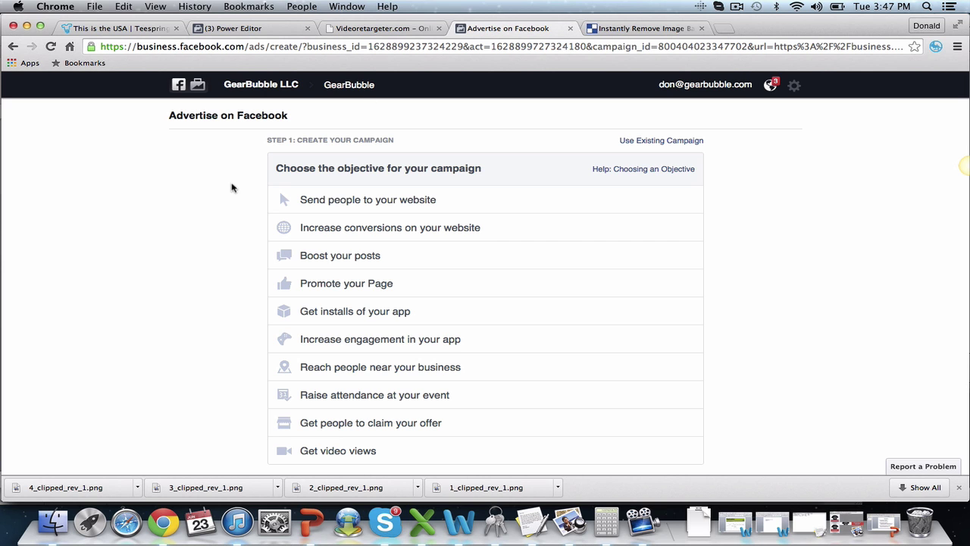
scroll(215, 303, "down", 2)
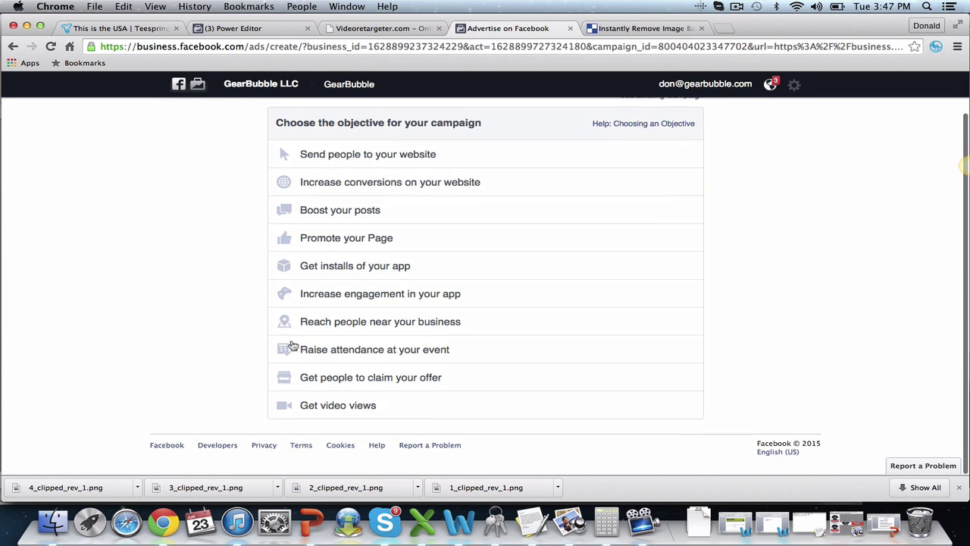
left_click(341, 411)
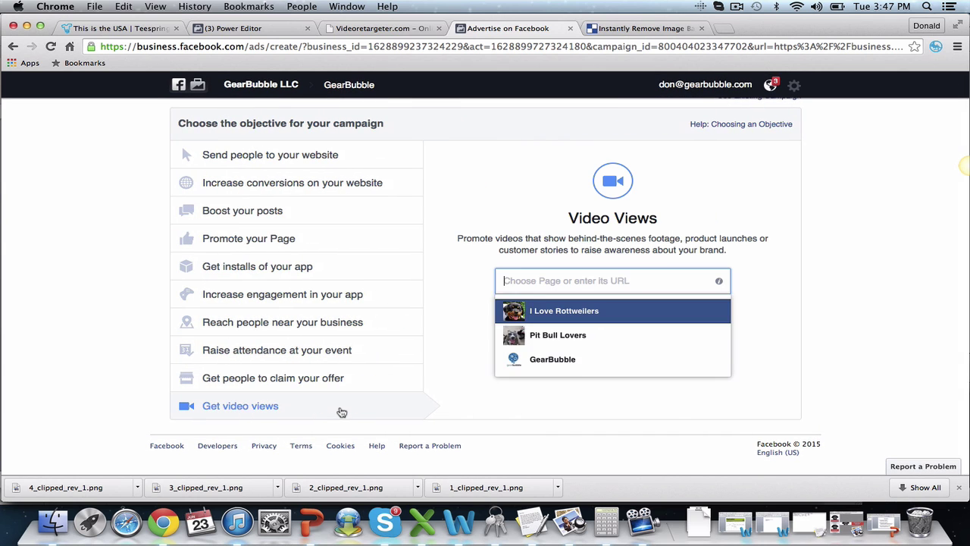
left_click(545, 318)
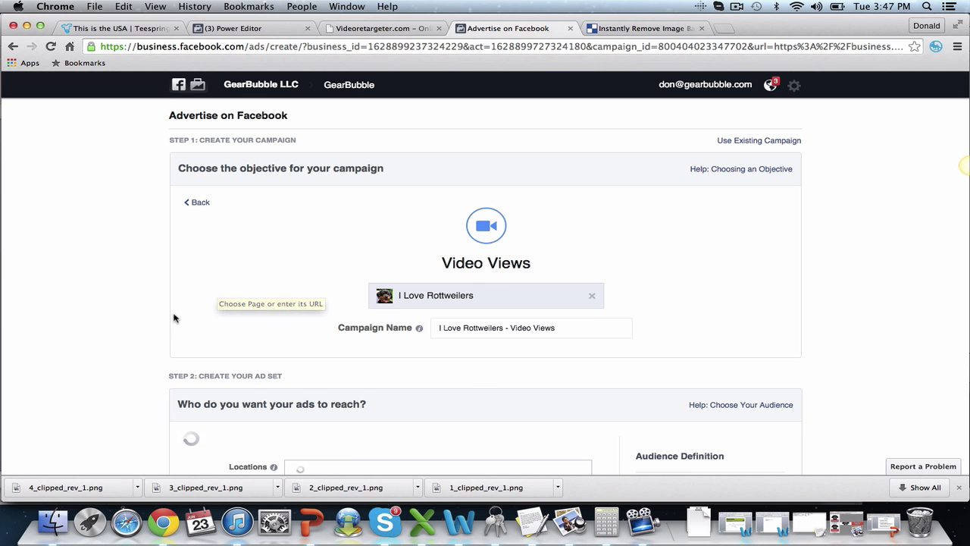
- Look at the ad set's Custom Audiences setting and return to the This is the USA page on Teespring
scroll(173, 320, "down", 4)
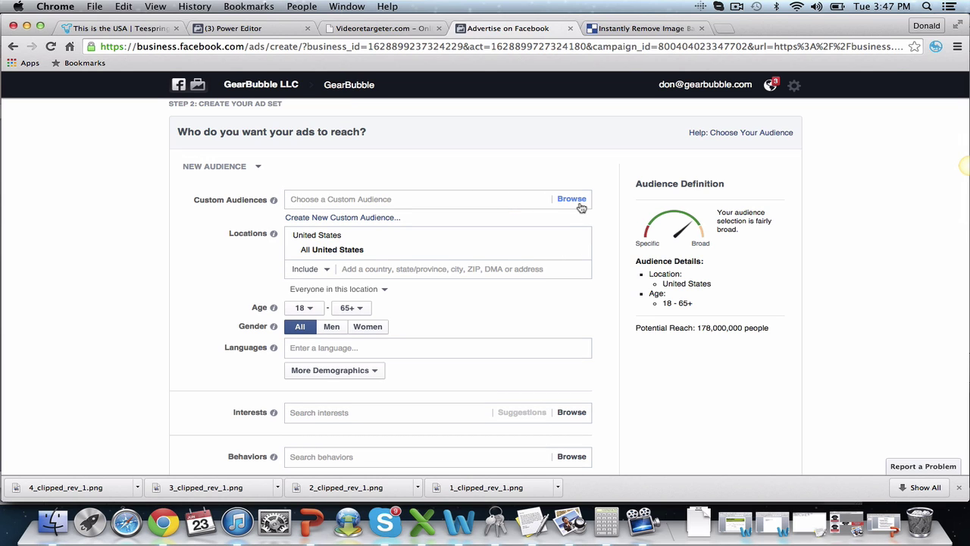
left_click(135, 31)
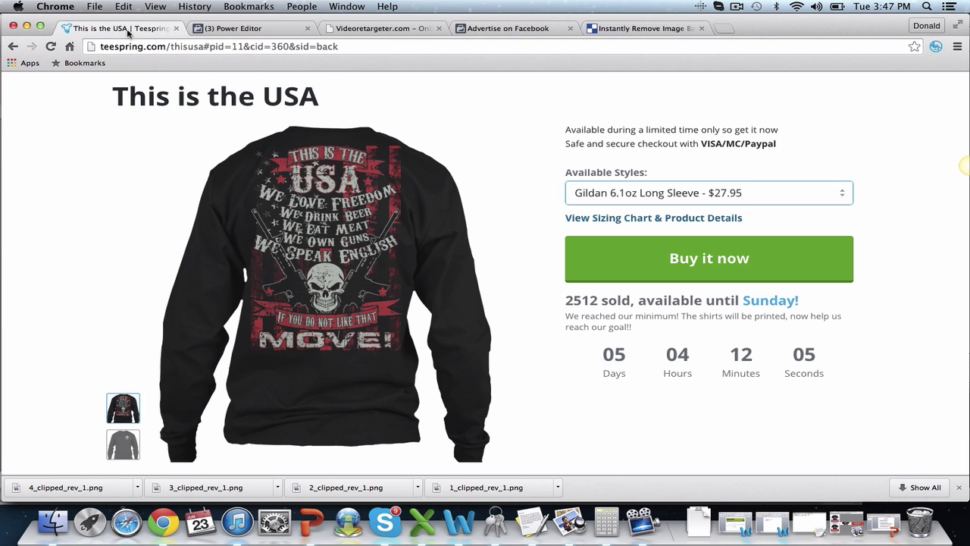
- Switch to the Advertise on Facebook page and examine the ad set's budget settings and the ad's video upload section
left_click(513, 28)
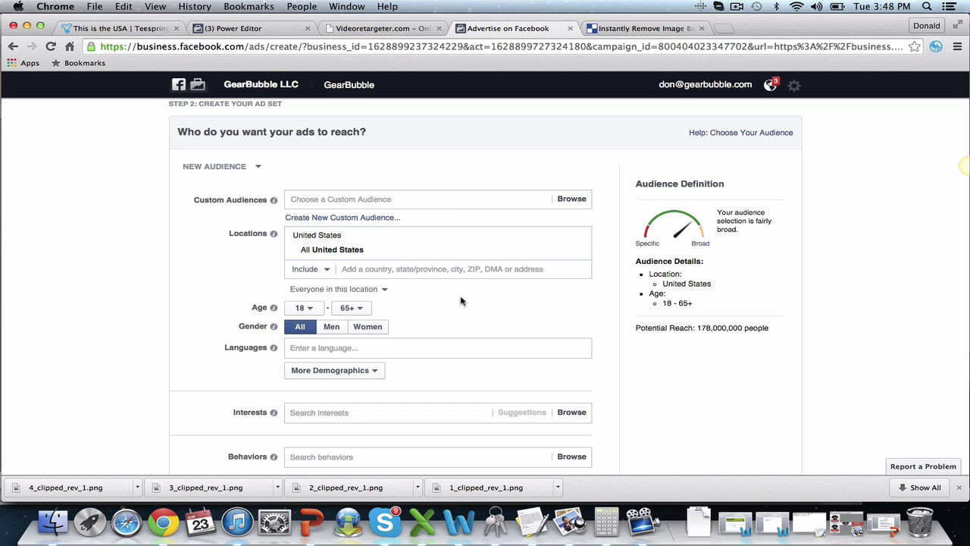
scroll(460, 301, "down", 10)
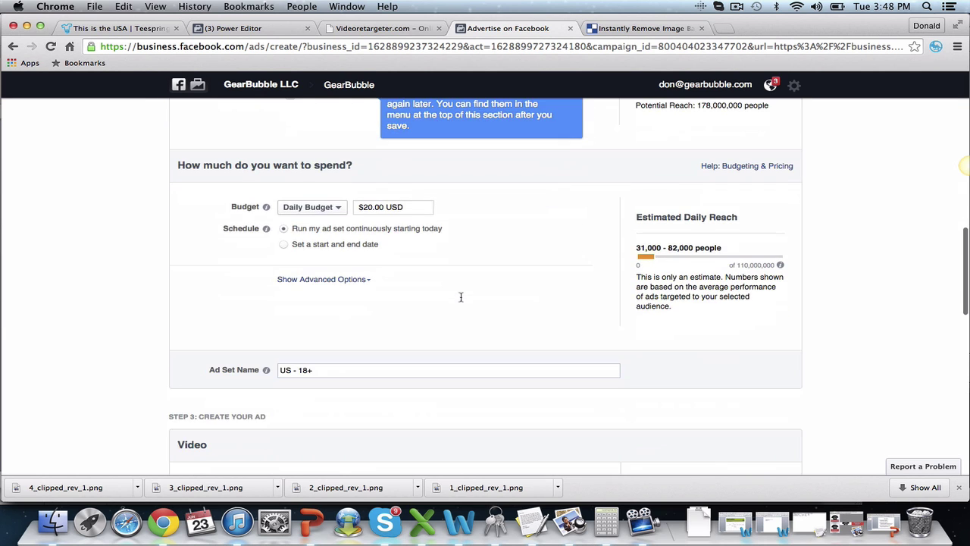
scroll(461, 301, "down", 5)
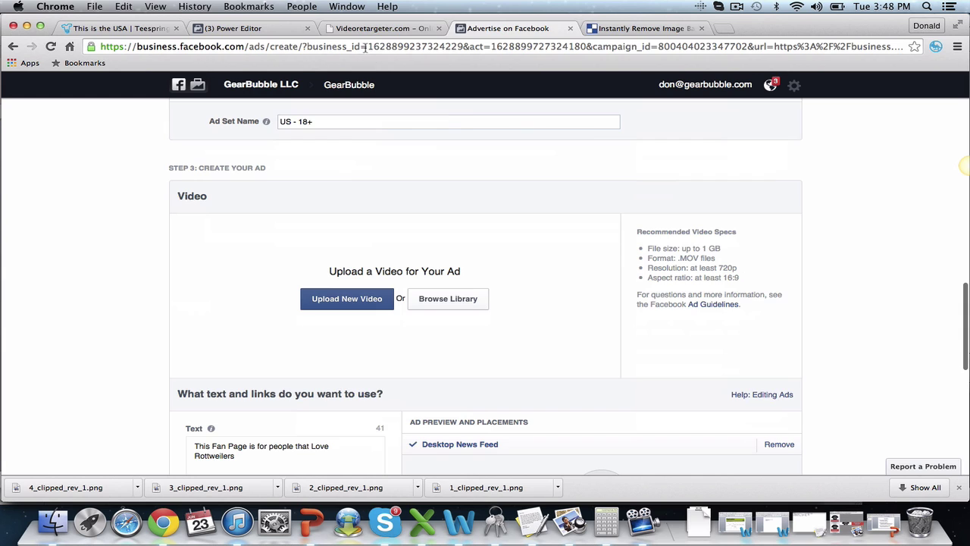
left_click(363, 30)
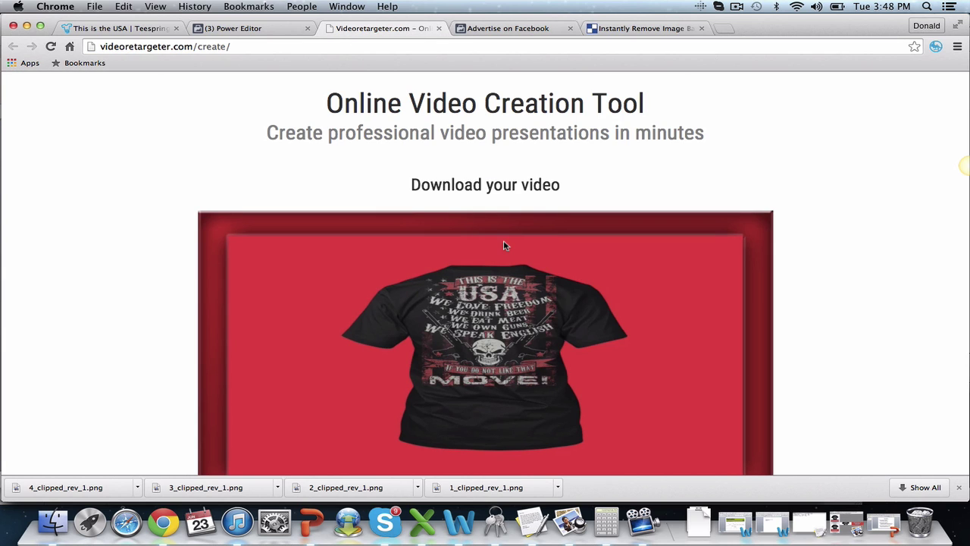
left_click(504, 28)
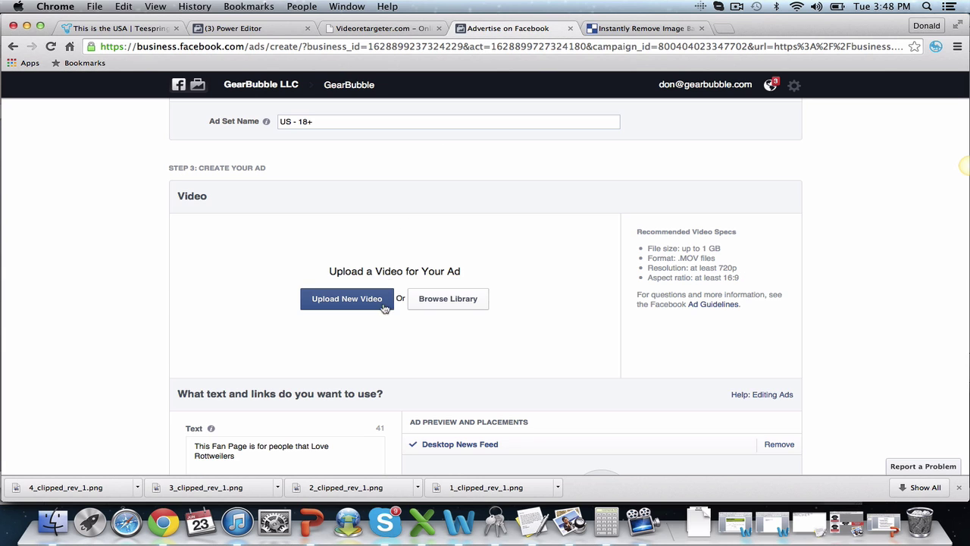
- Play the finished garment video on the Videoretargeter page, and return to the This is the USA page on Teespring
left_click(371, 31)
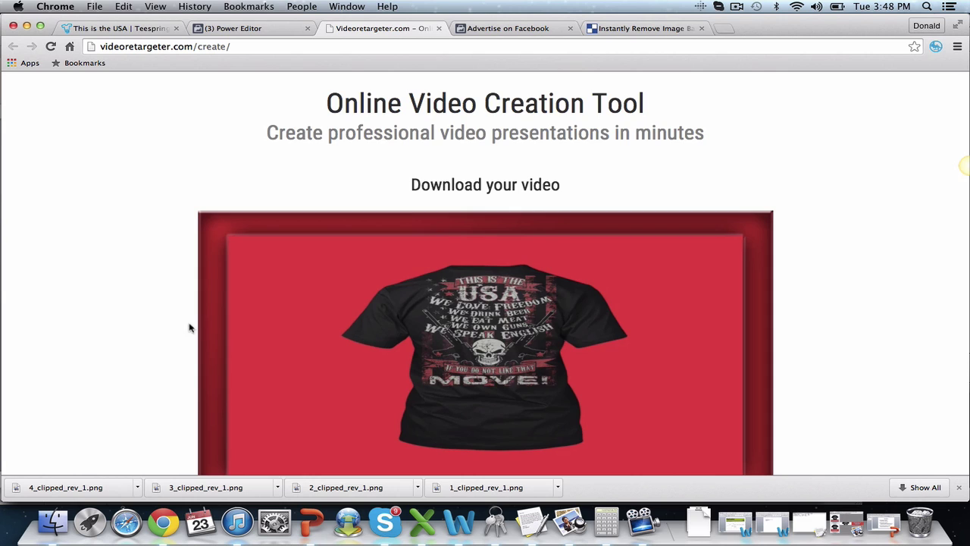
scroll(218, 373, "down", 2)
left_click(235, 424)
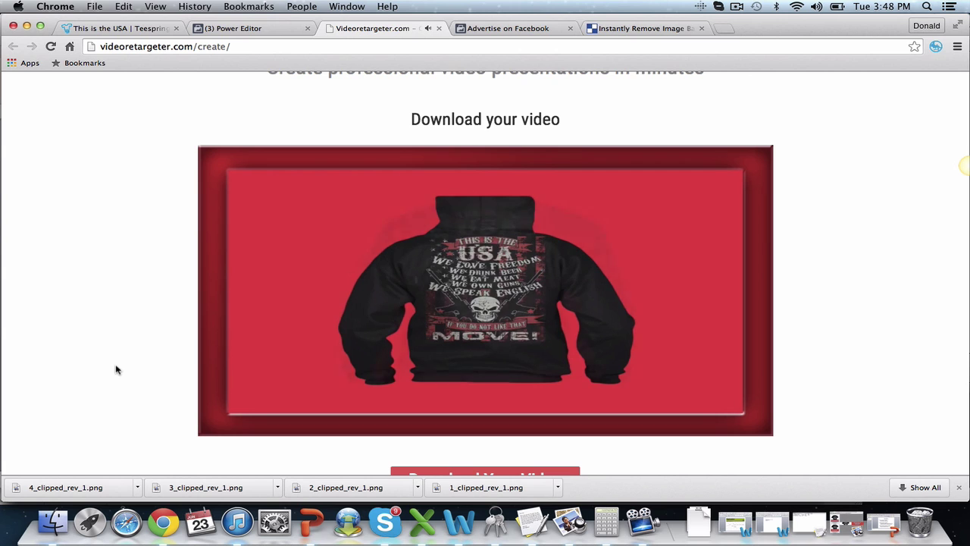
mouse_move(326, 325)
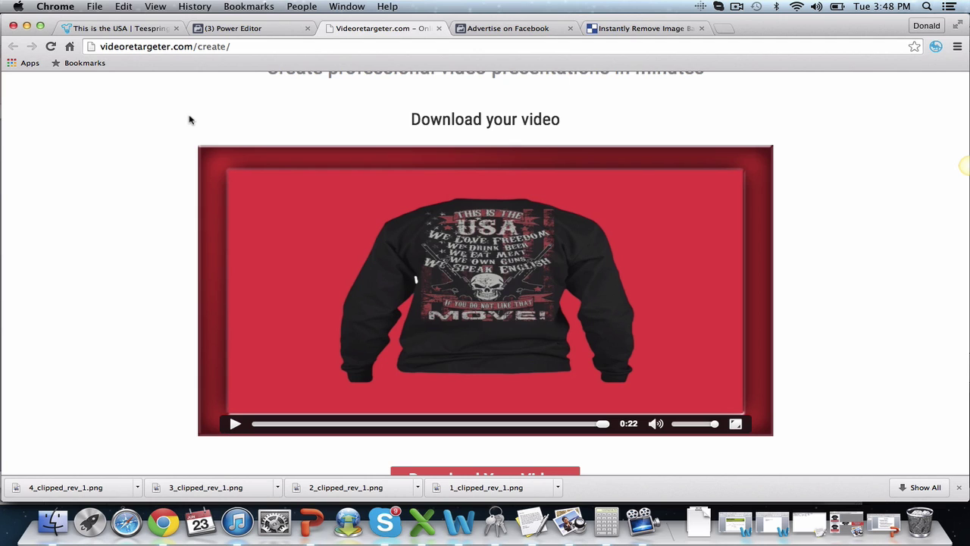
left_click(114, 28)
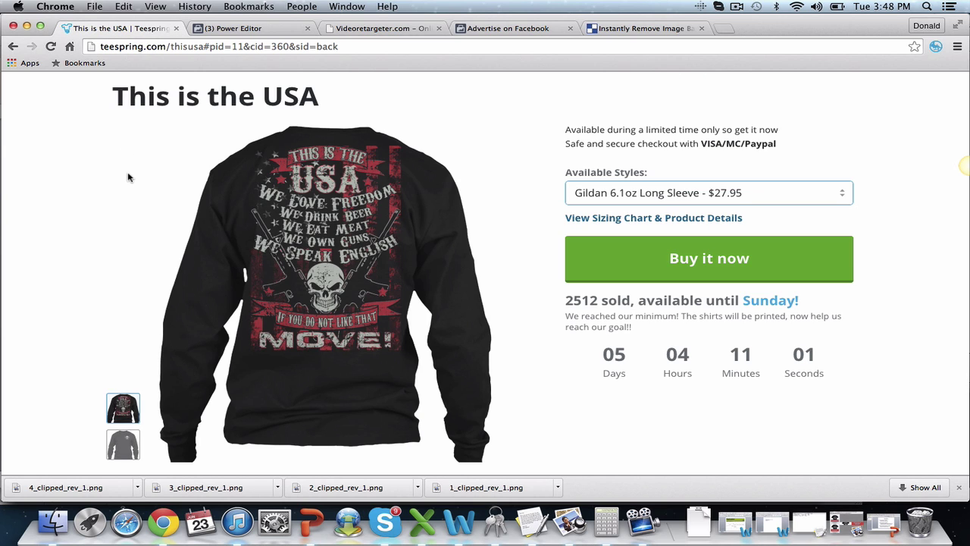